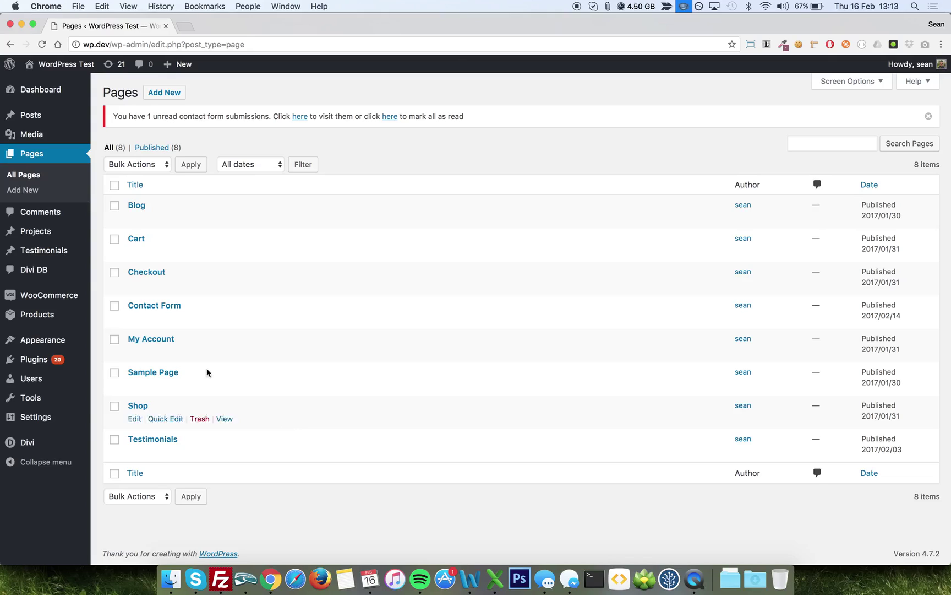
Open the Installed Plugins page from the admin sidebar
click(35, 363)
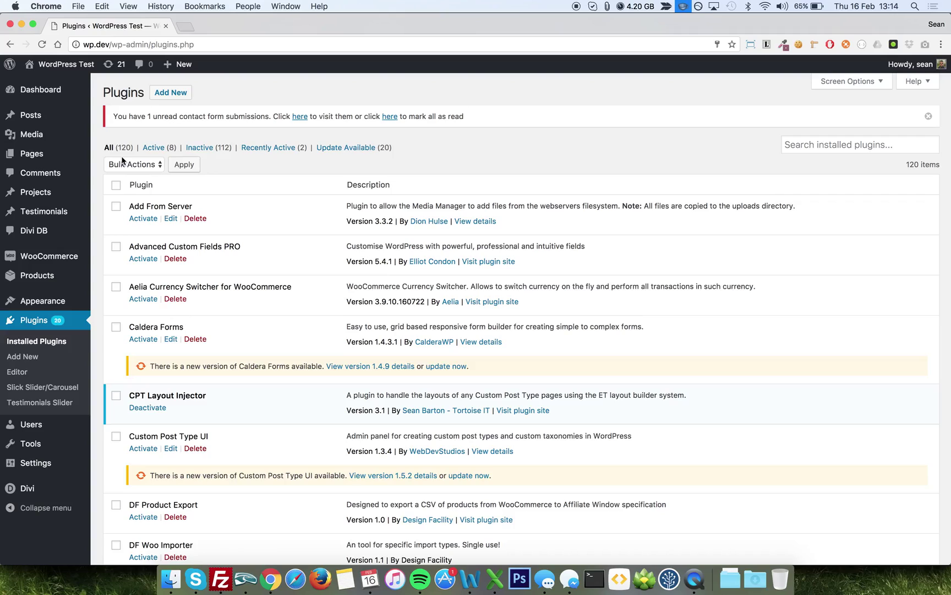
Filter to Active plugins and highlight Divi Testimonials Carousel, ET Slick Carousel Module and SB Divi Contact Form DB
click(155, 149)
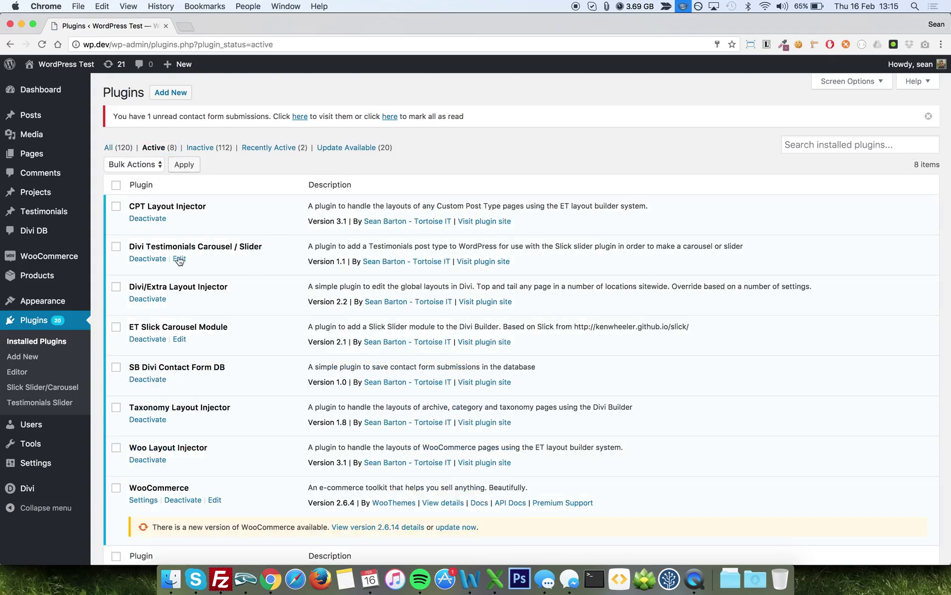
drag(129, 245, 278, 247)
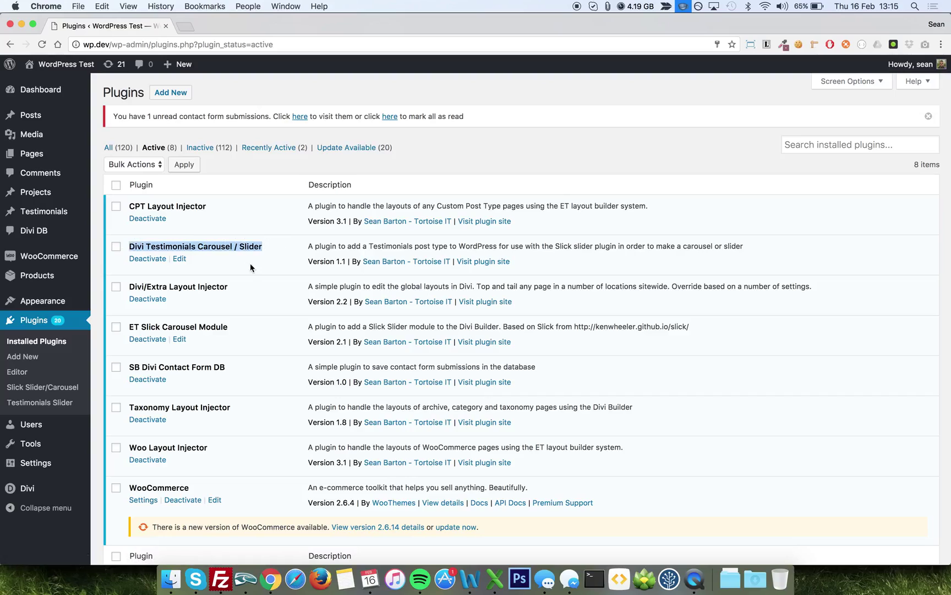
drag(130, 327, 228, 330)
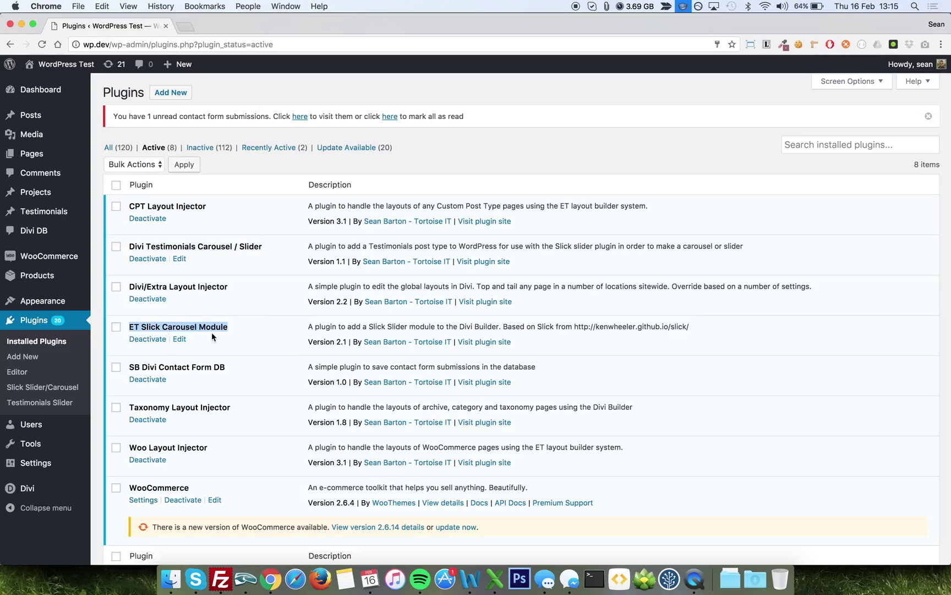
drag(226, 367, 131, 369)
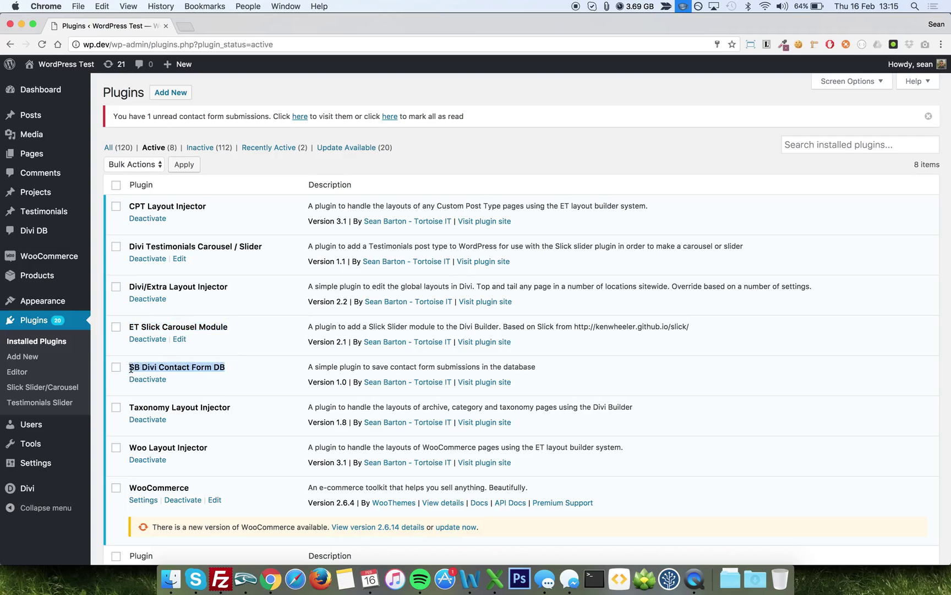
click(250, 373)
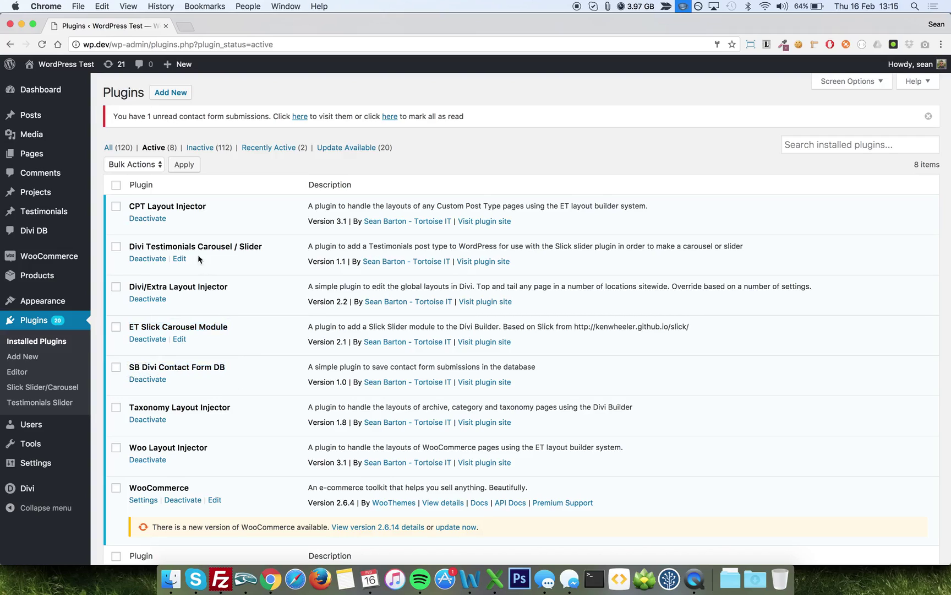
Visit the site's Testimonials page and step the testimonial carousel through its slides
click(67, 65)
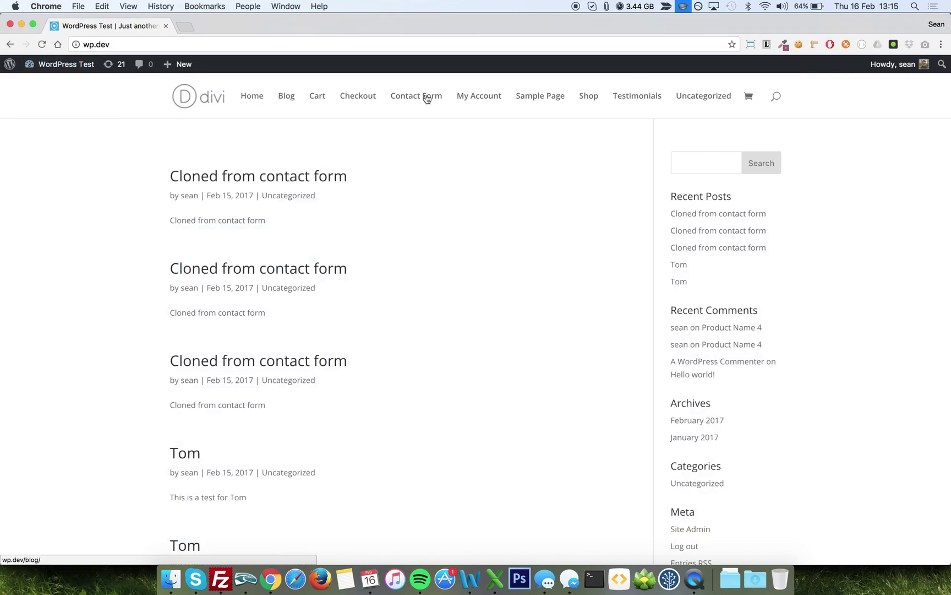
click(623, 101)
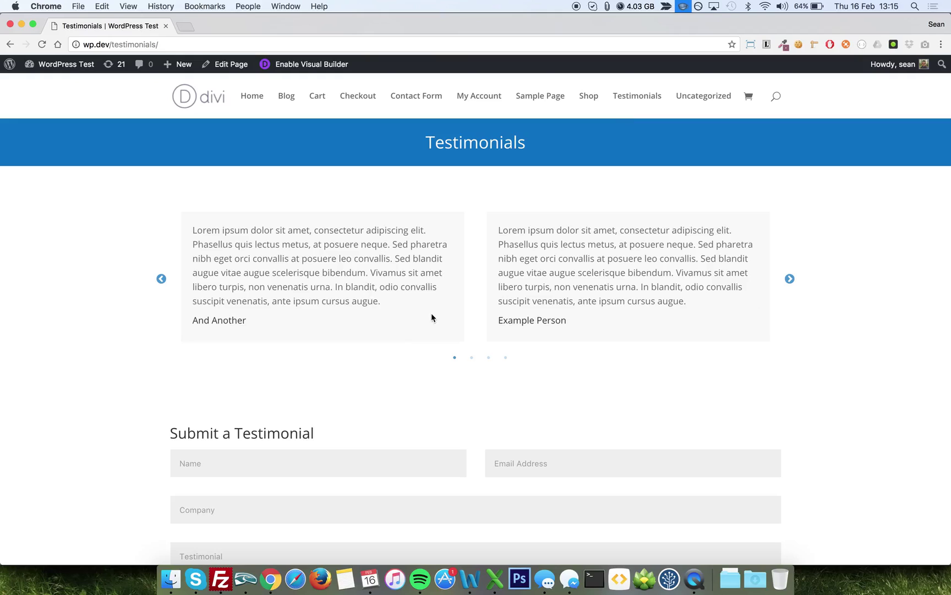
click(790, 280)
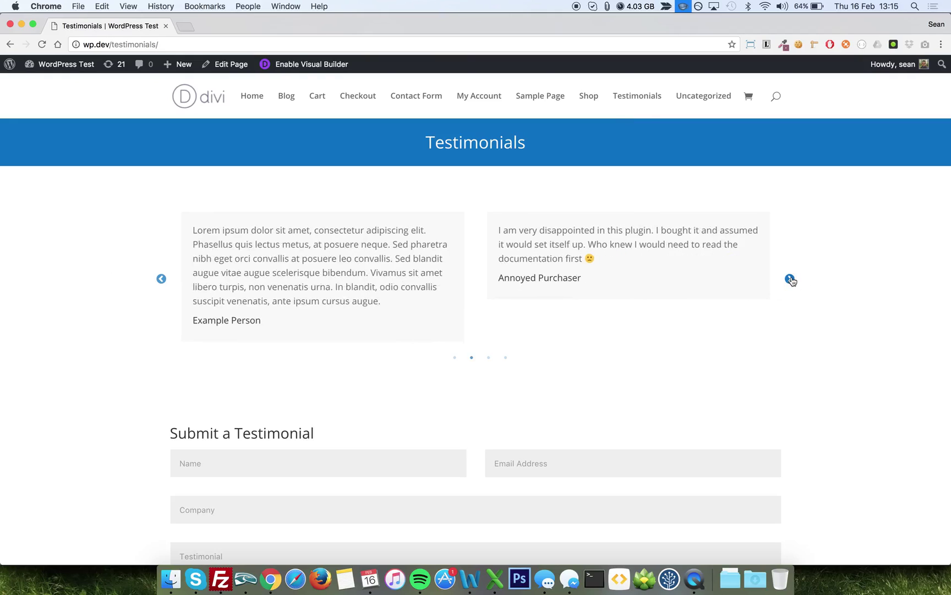
click(790, 279)
click(790, 279)
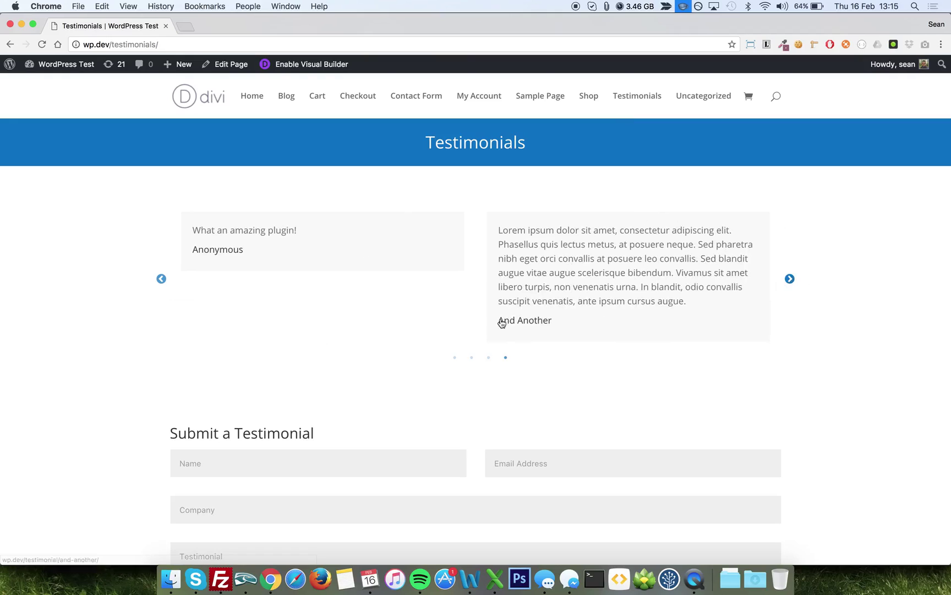
drag(501, 323, 521, 284)
click(793, 280)
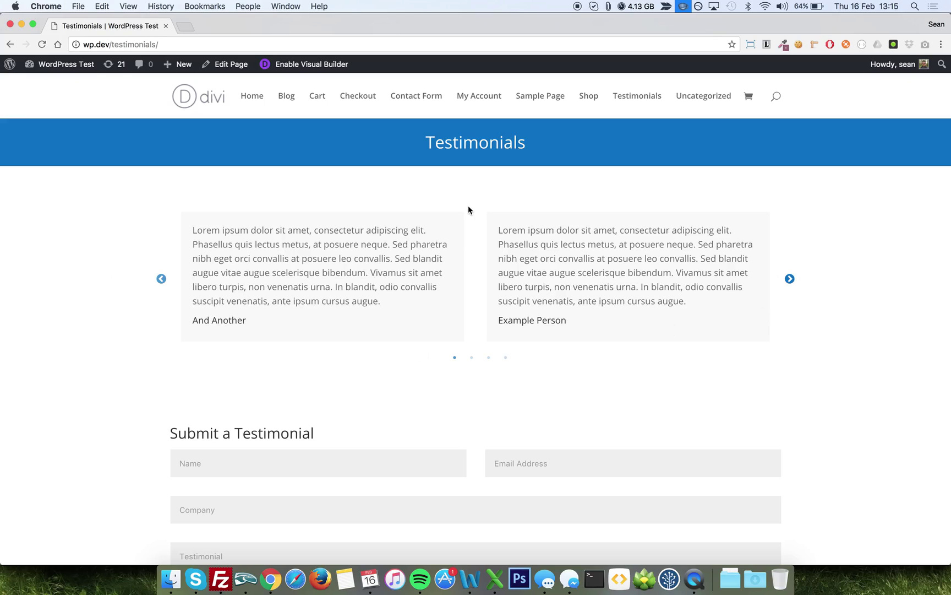
scroll(378, 255, down, 5)
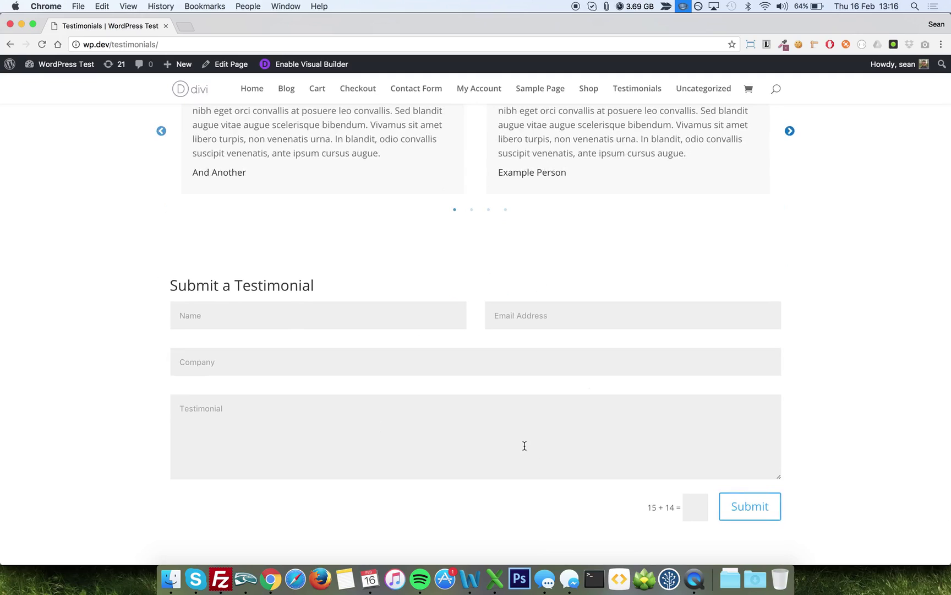
scroll(525, 444, up, 2)
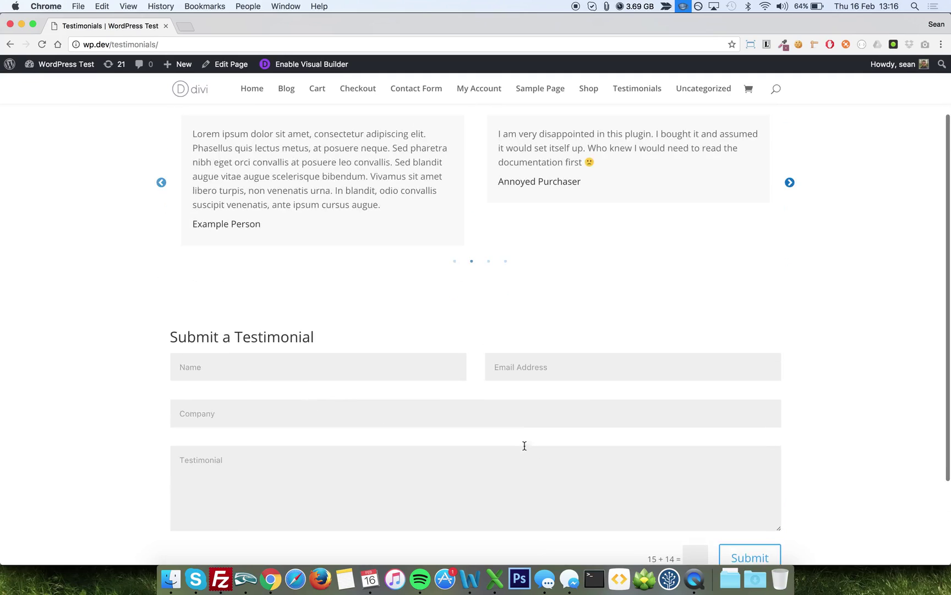
Open the Testimonials page in Divi Builder and inspect the SB Slick Loop Archive module settings
click(223, 68)
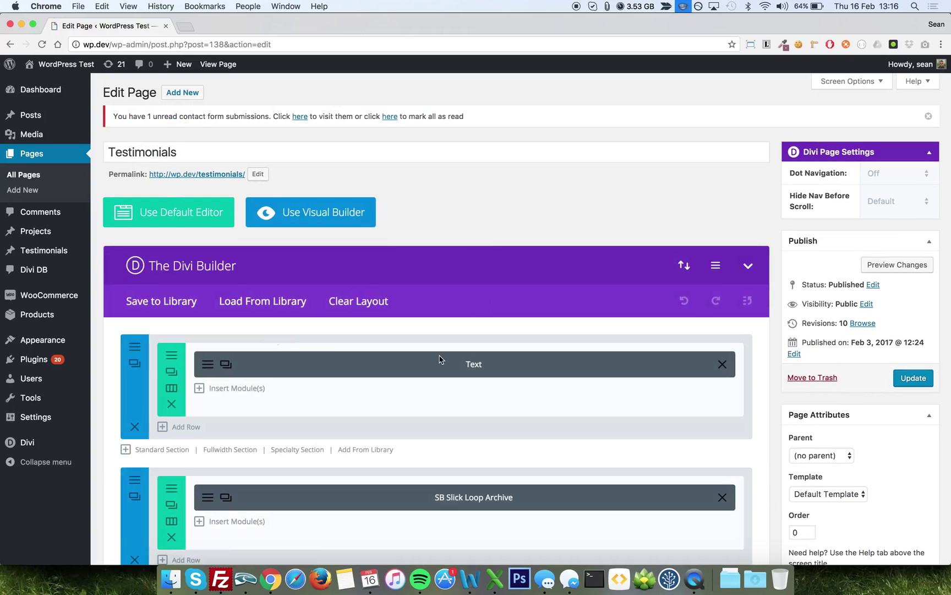
scroll(440, 359, down, 5)
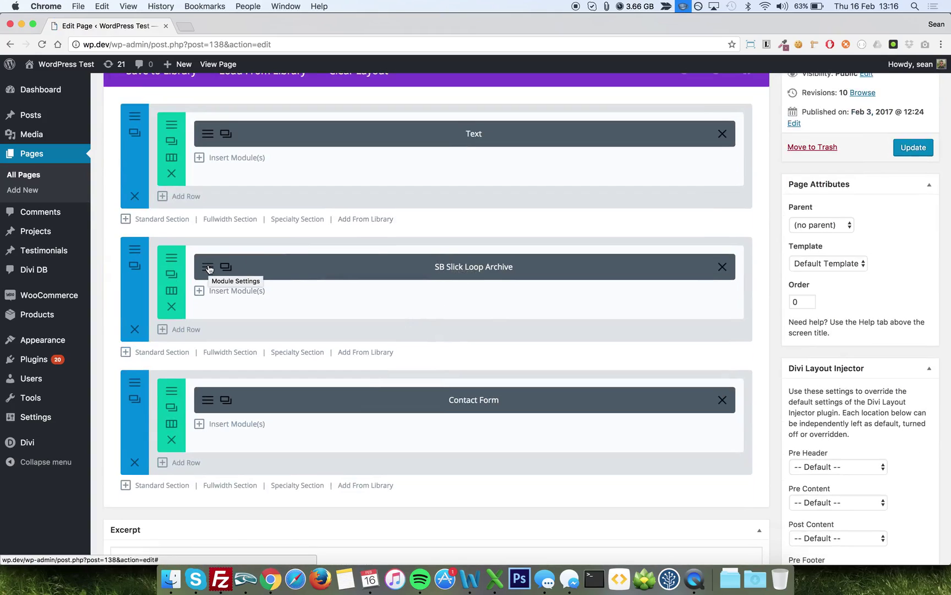
click(208, 267)
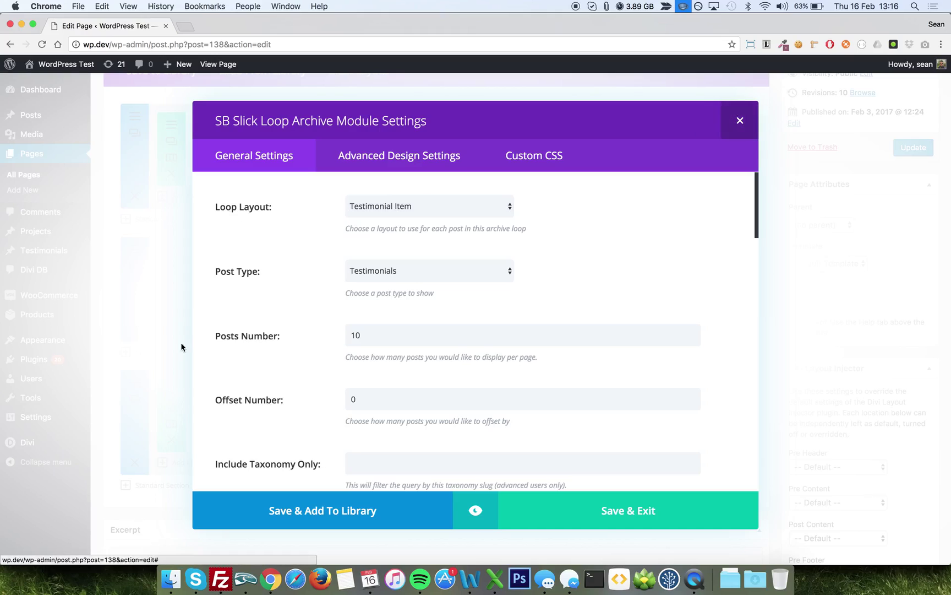
click(151, 415)
Open the Testimonial Item layout from the Divi Library for editing
mouse_move(27, 442)
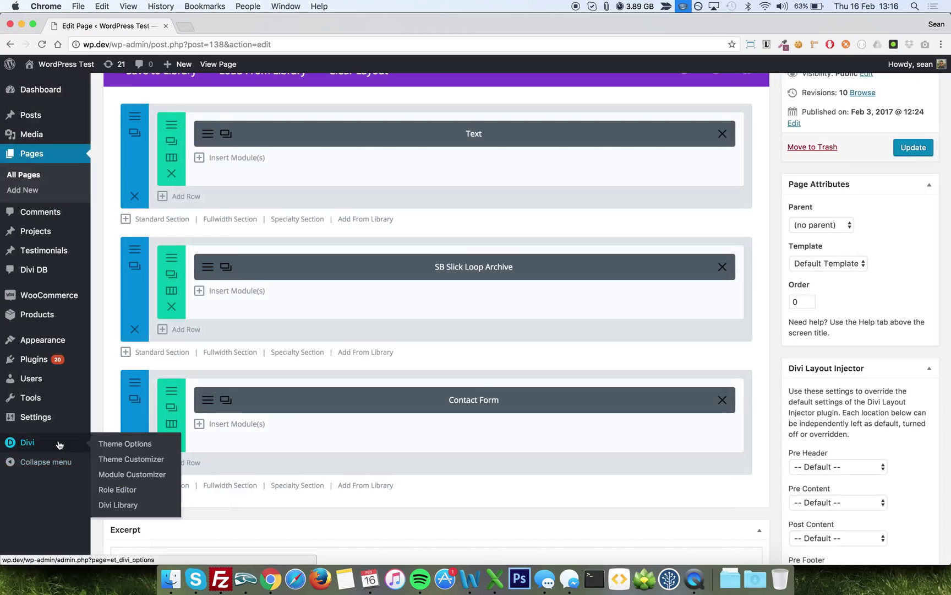
click(107, 506)
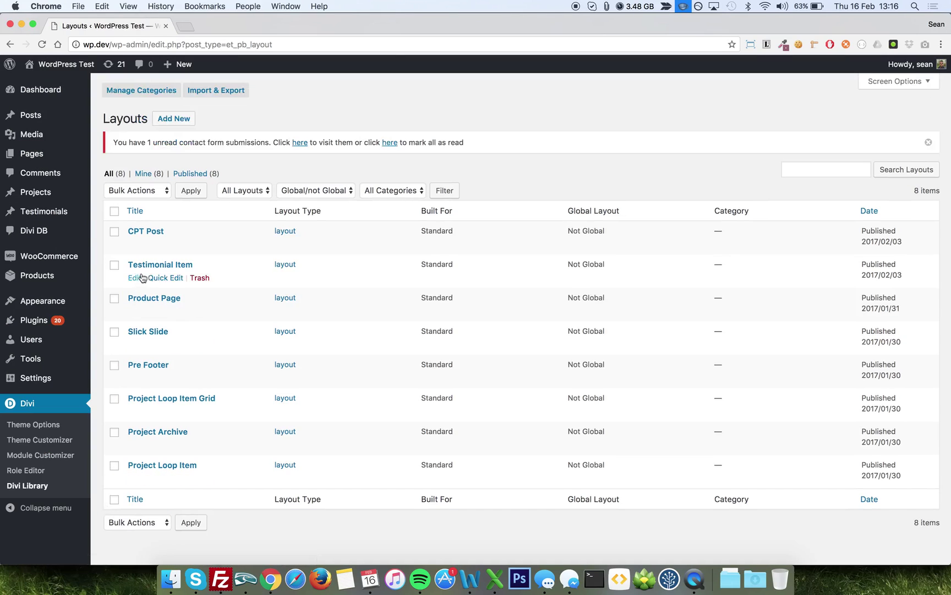
click(160, 265)
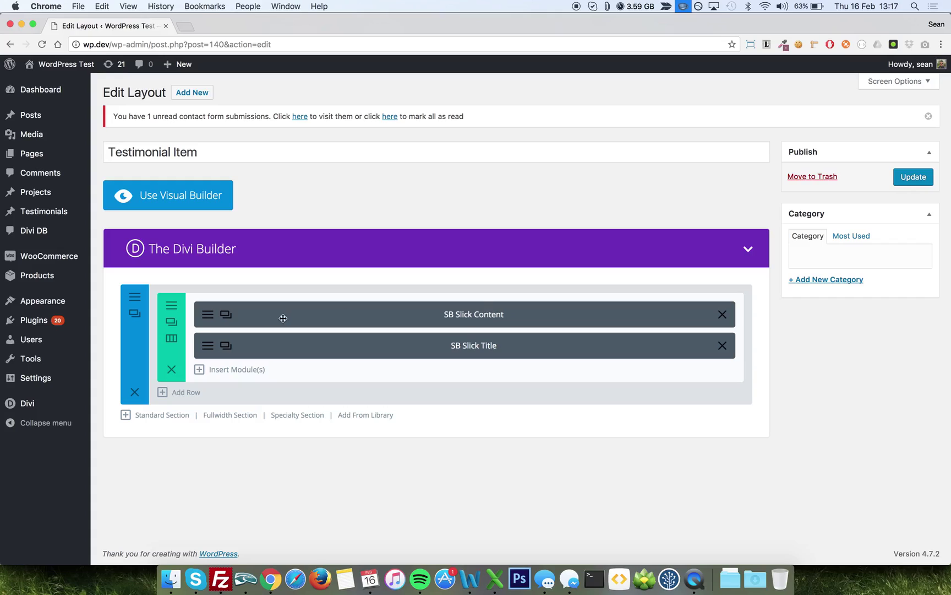
Inspect the SB Slick Content and SB Slick Title module settings, including the title's design options
click(205, 321)
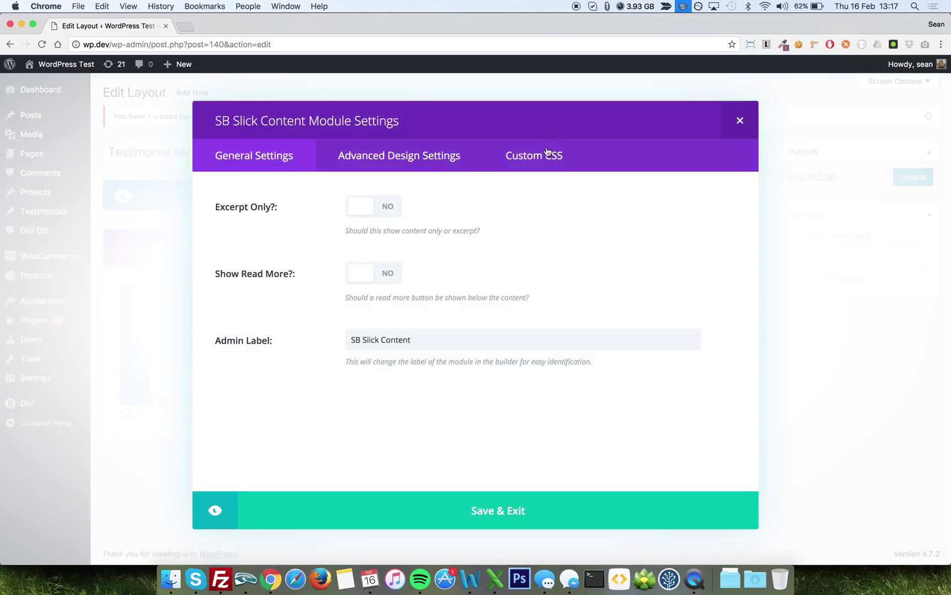
click(738, 122)
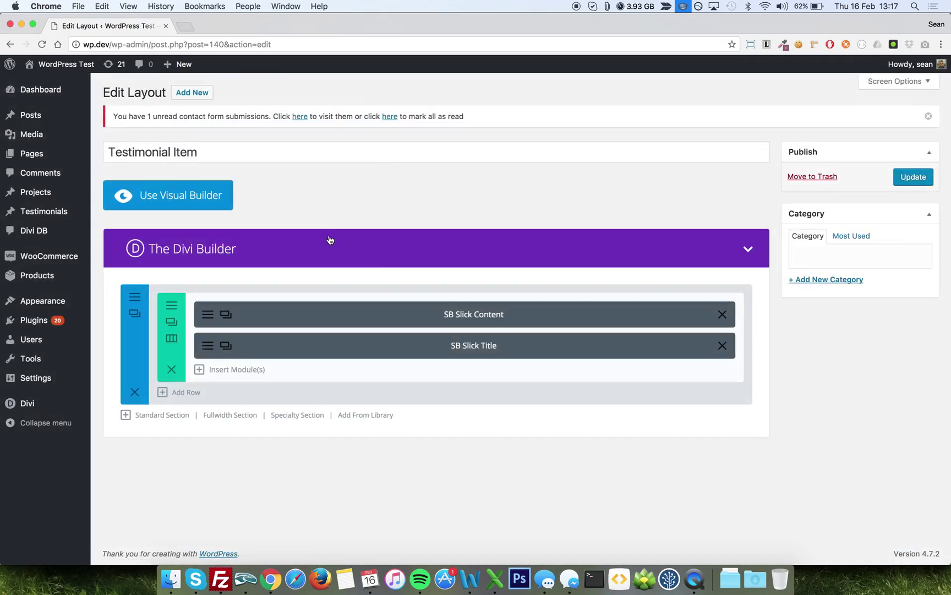
click(205, 347)
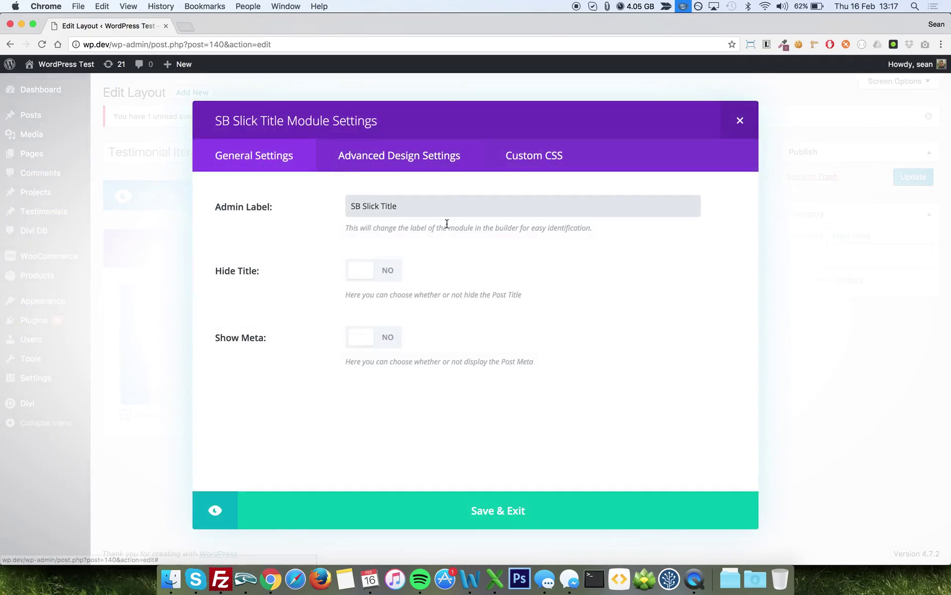
click(409, 157)
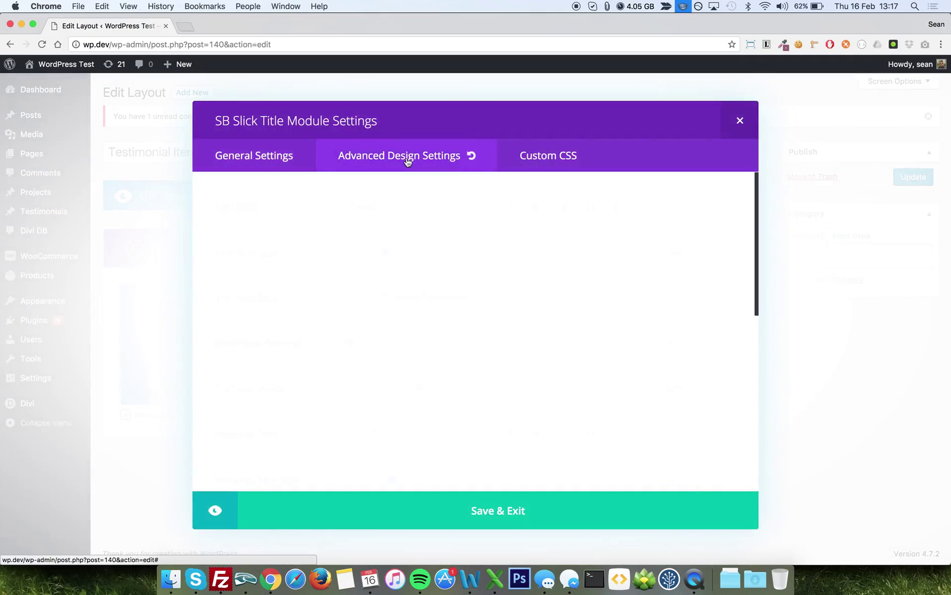
click(276, 158)
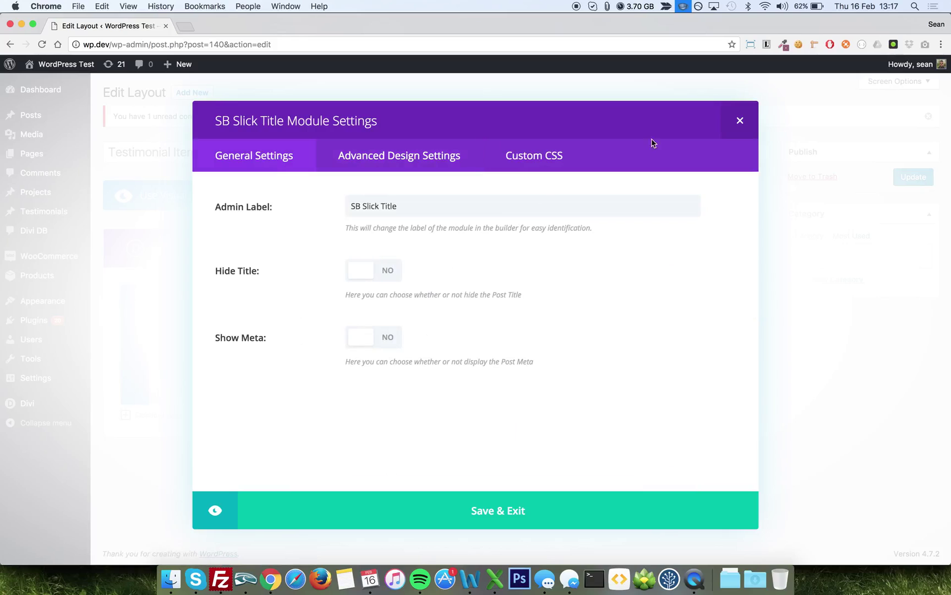
click(740, 120)
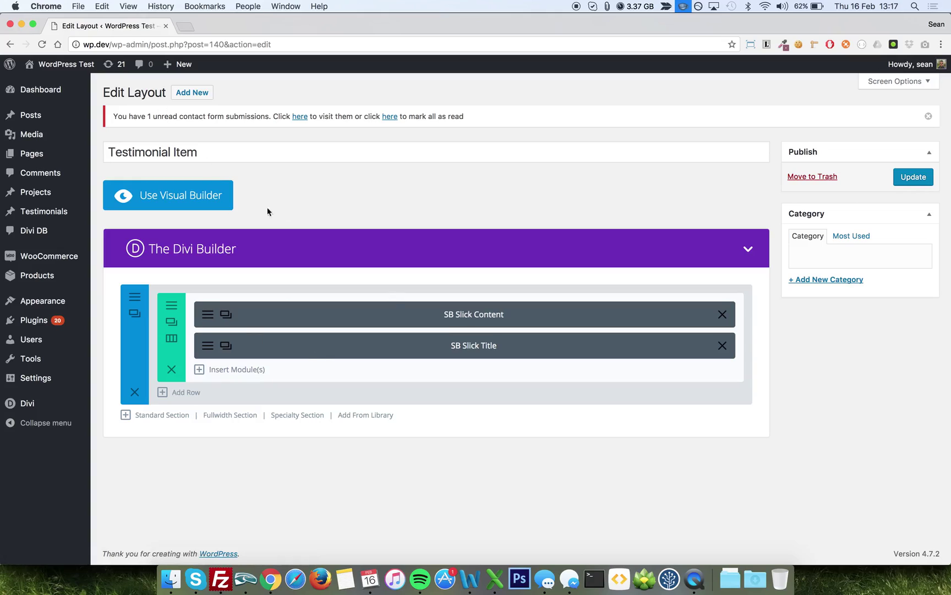
Reopen the Testimonials page in Divi Builder and open the SB Slick Loop Archive settings
click(29, 155)
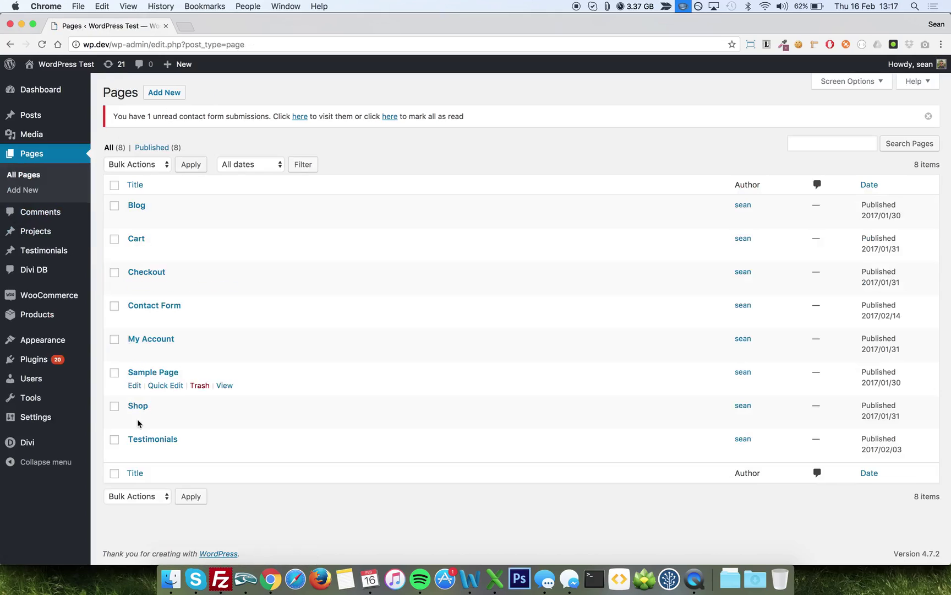
click(154, 443)
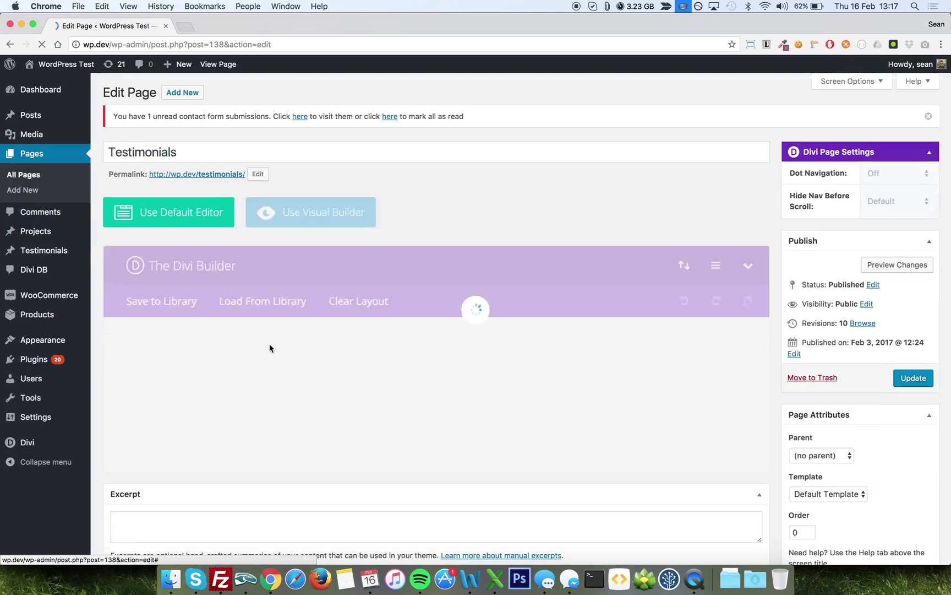
scroll(302, 497, down, 5)
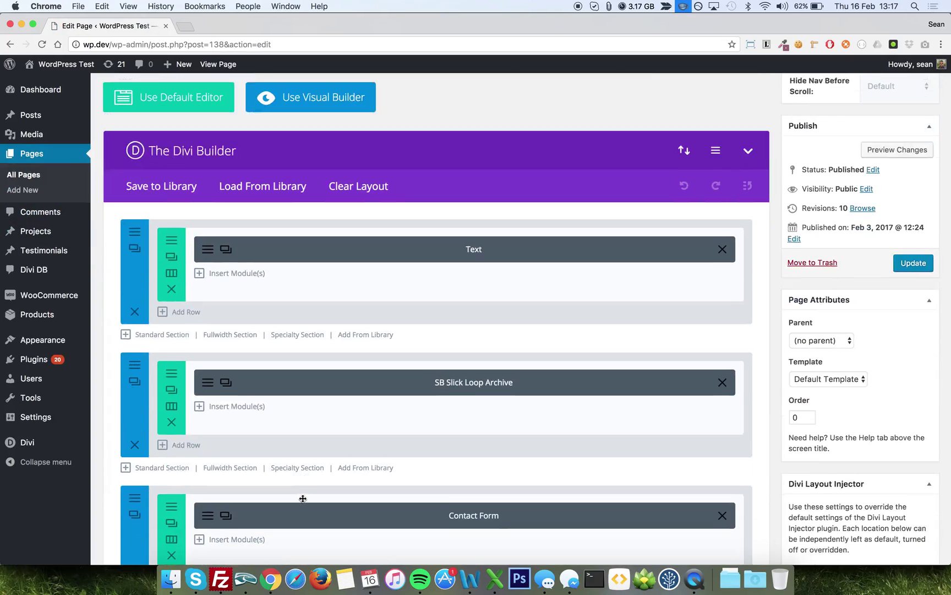
click(208, 378)
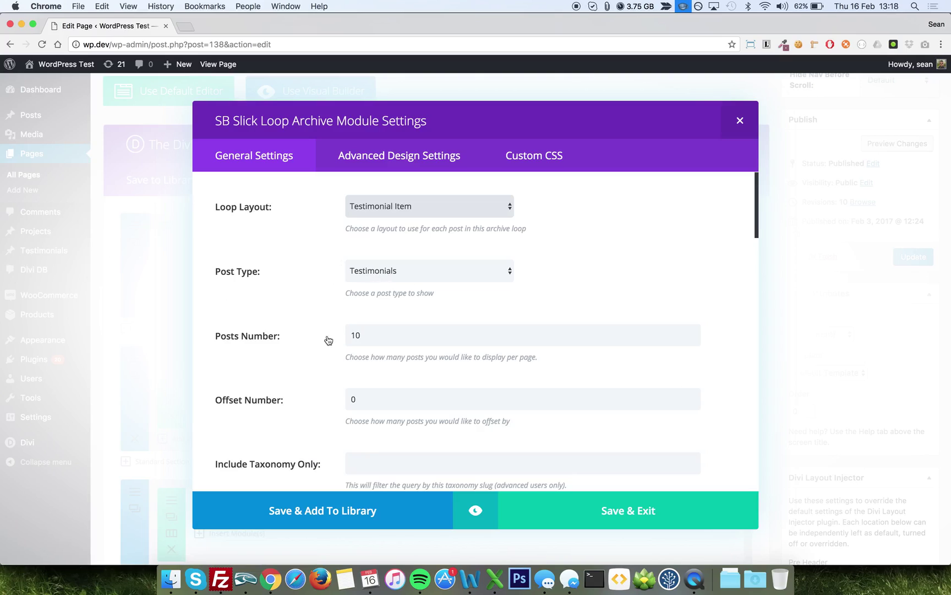
Review the carousel options, including 2 slides to show and 1 to scroll, then close
scroll(320, 342, down, 3)
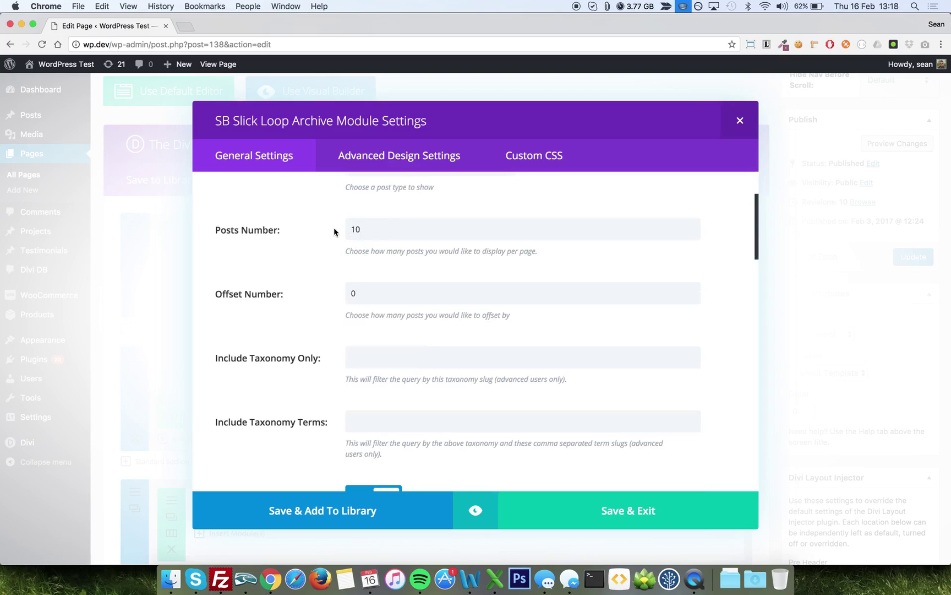
scroll(358, 319, down, 2)
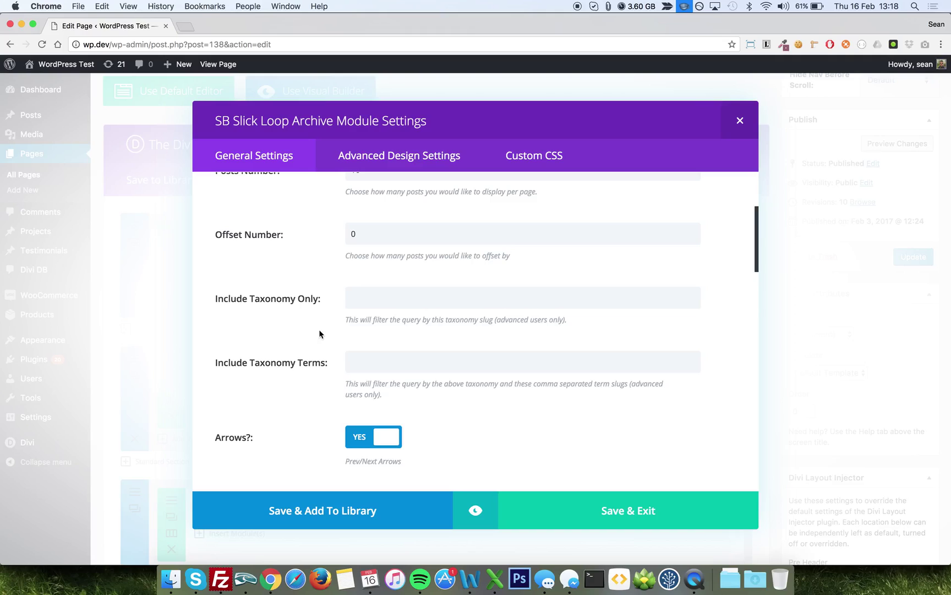
scroll(322, 314, down, 5)
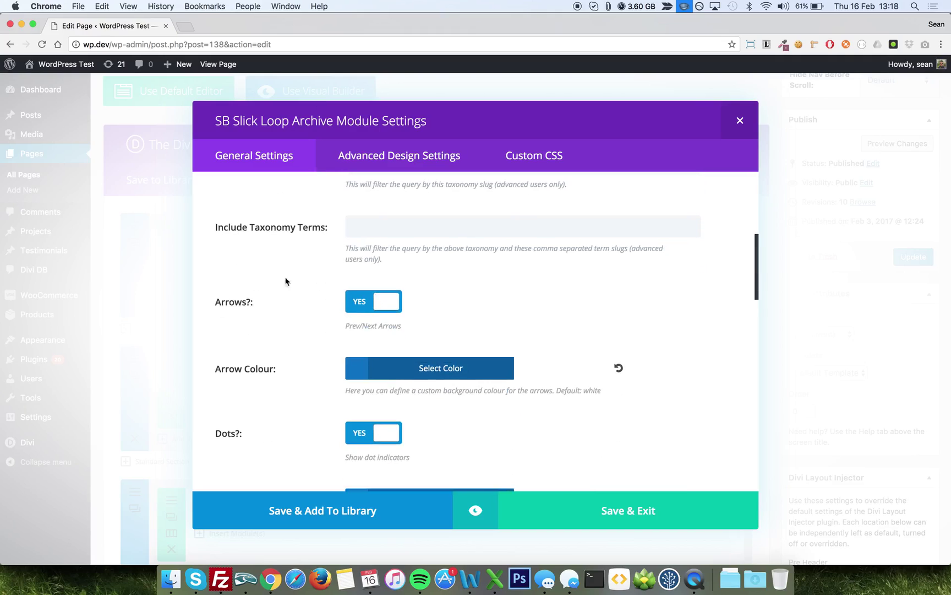
scroll(290, 398, down, 9)
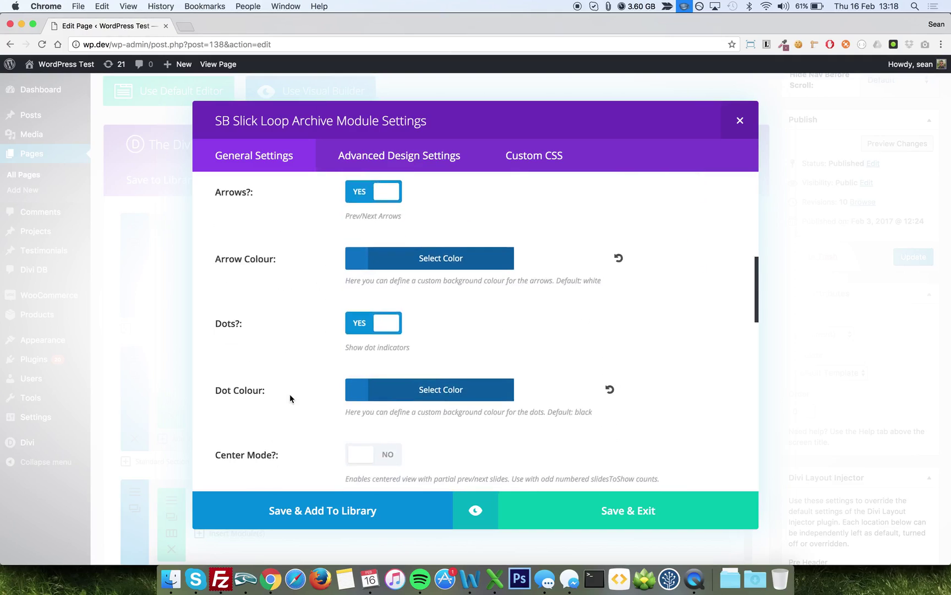
scroll(290, 399, down, 3)
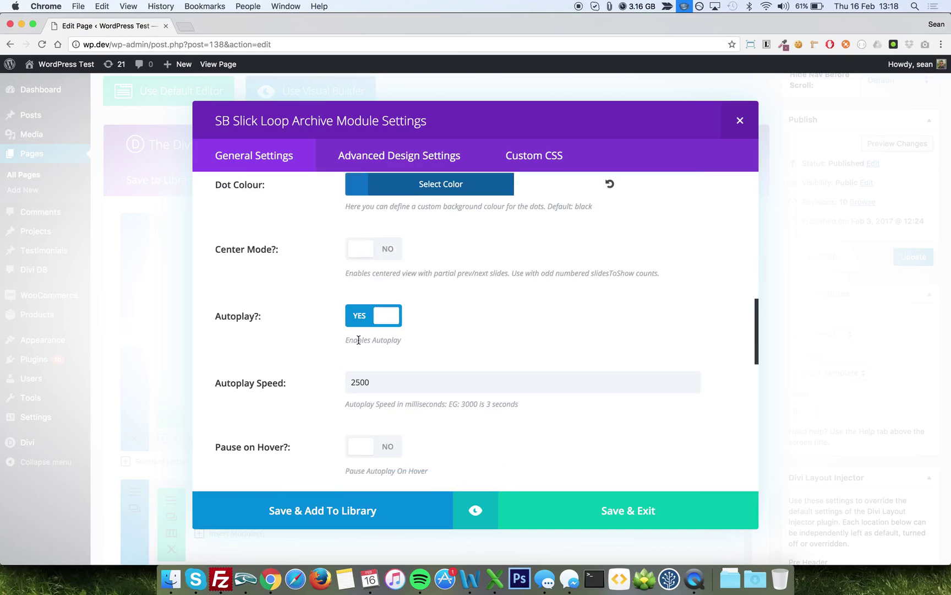
scroll(359, 335, down, 7)
scroll(360, 339, down, 4)
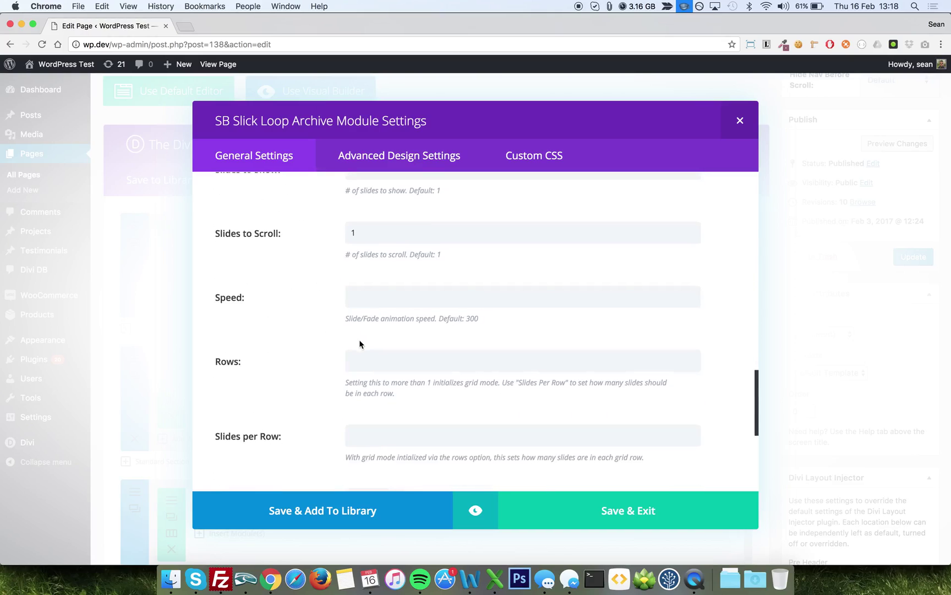
scroll(275, 207, up, 1)
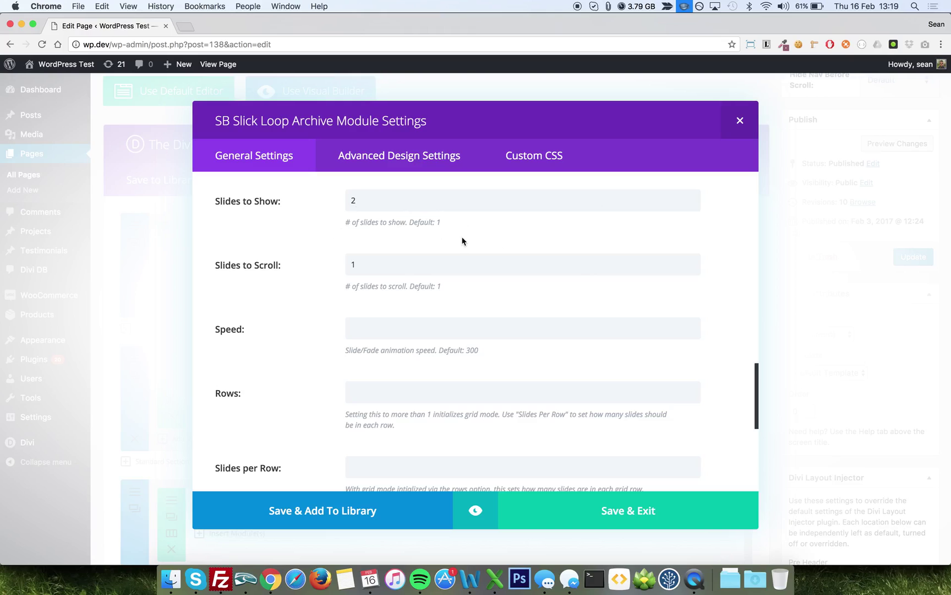
scroll(530, 304, down, 6)
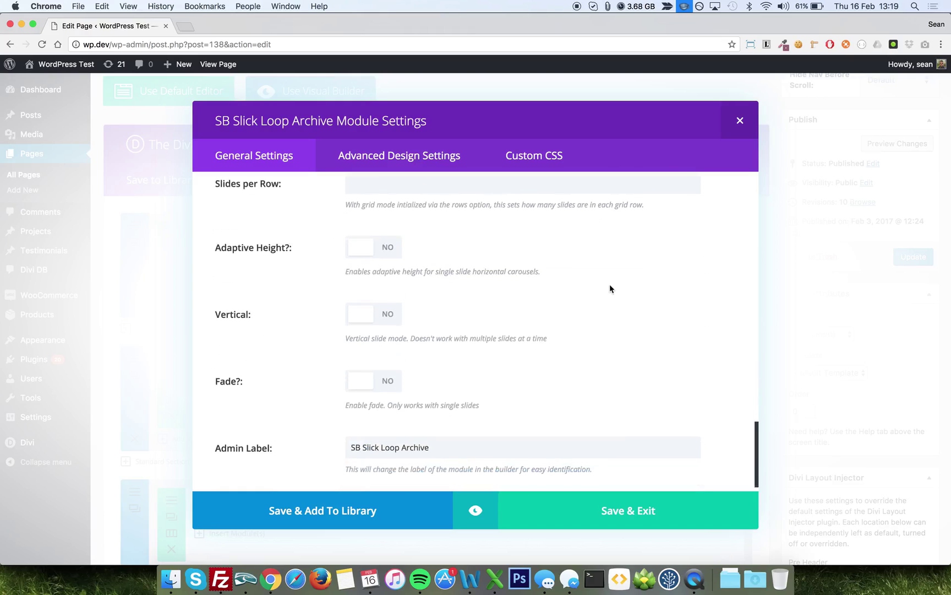
click(741, 126)
scroll(472, 281, down, 3)
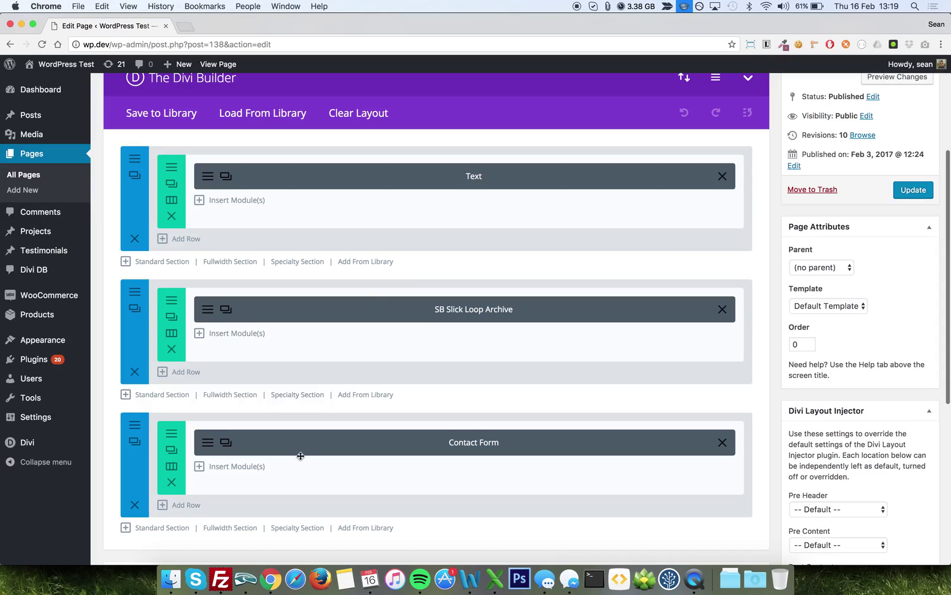
click(207, 444)
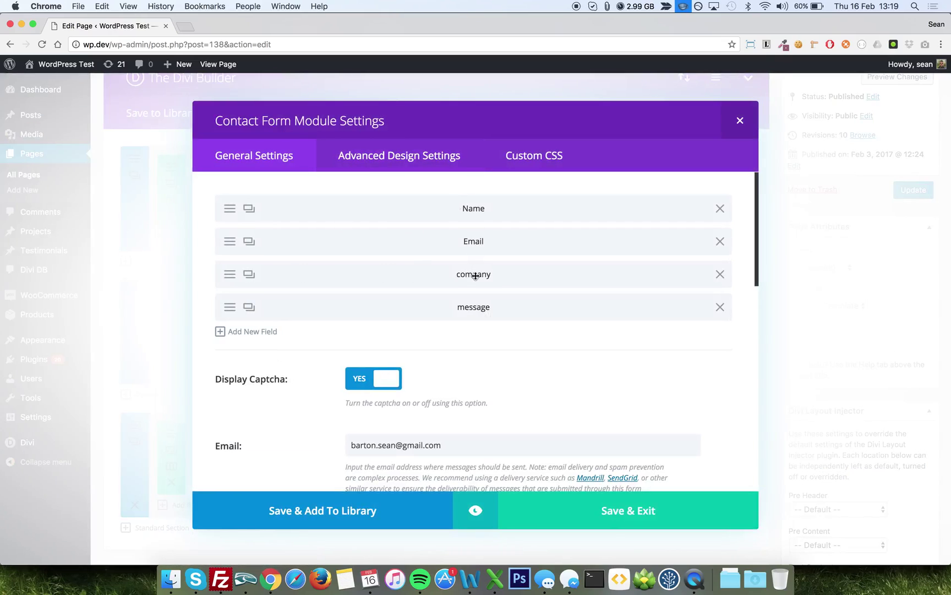
click(231, 310)
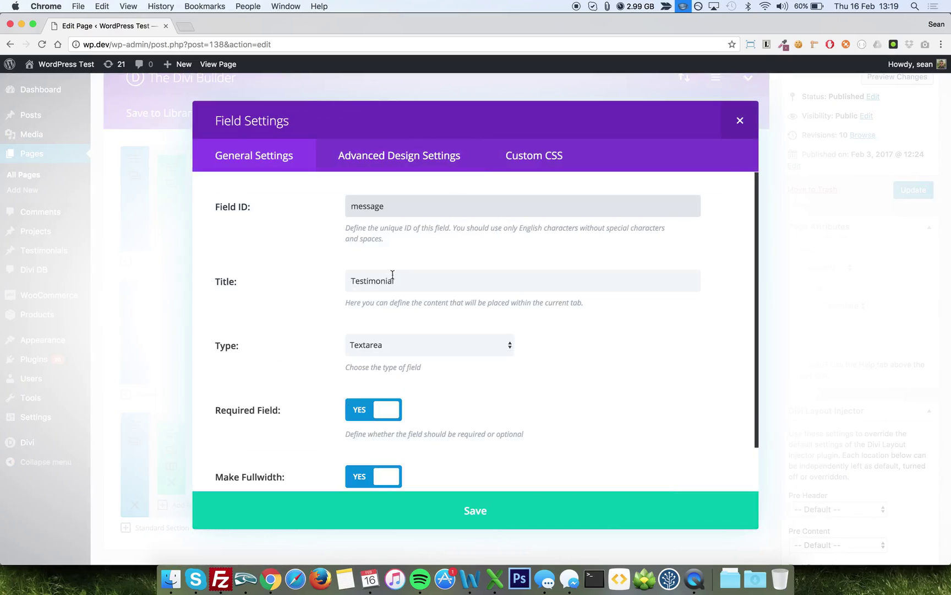
click(739, 120)
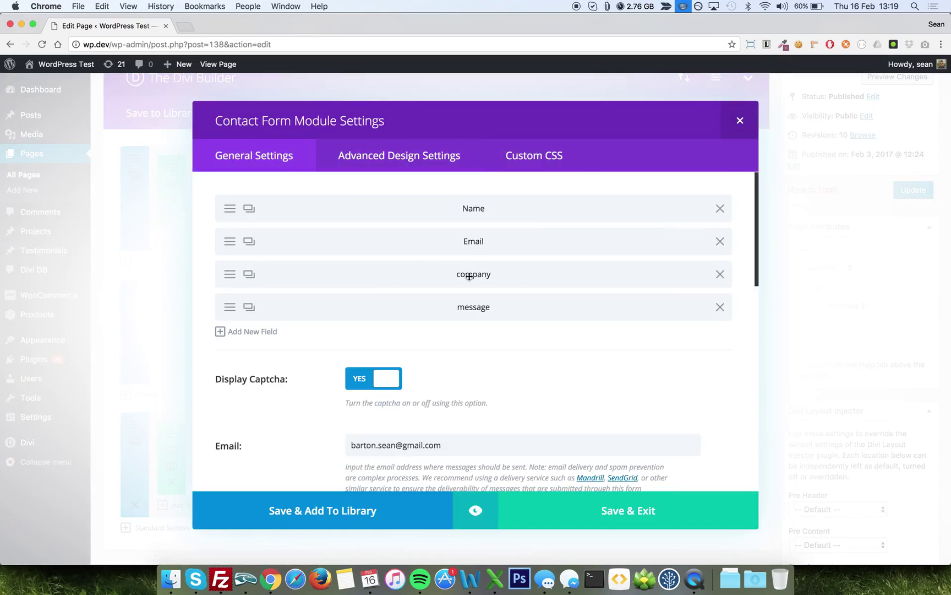
click(230, 274)
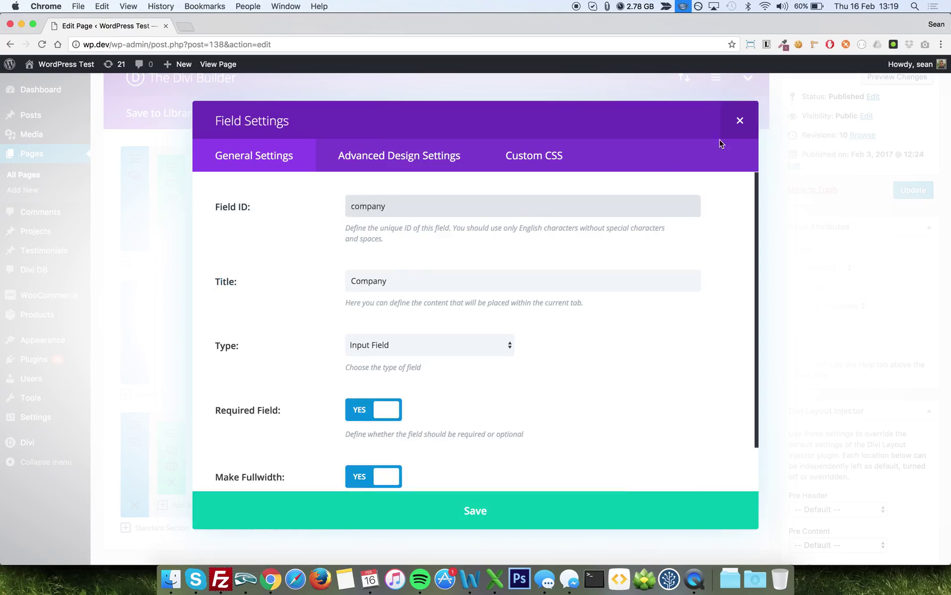
click(739, 122)
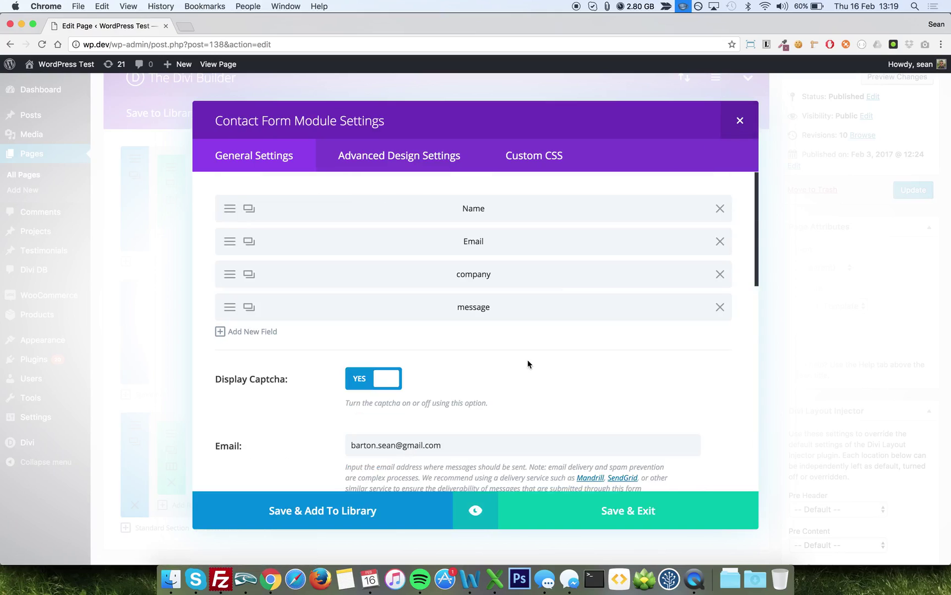
scroll(527, 363, down, 10)
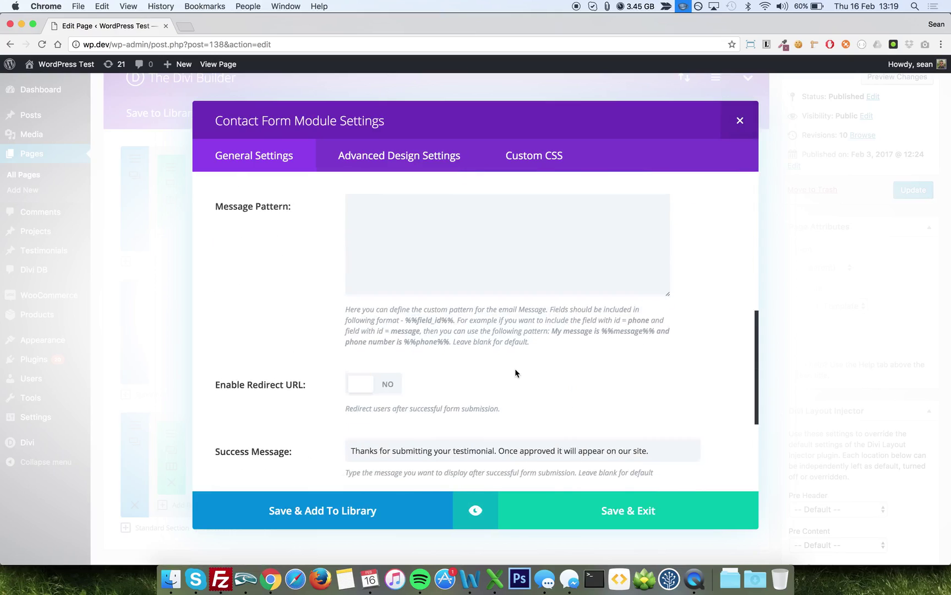
scroll(459, 373, up, 4)
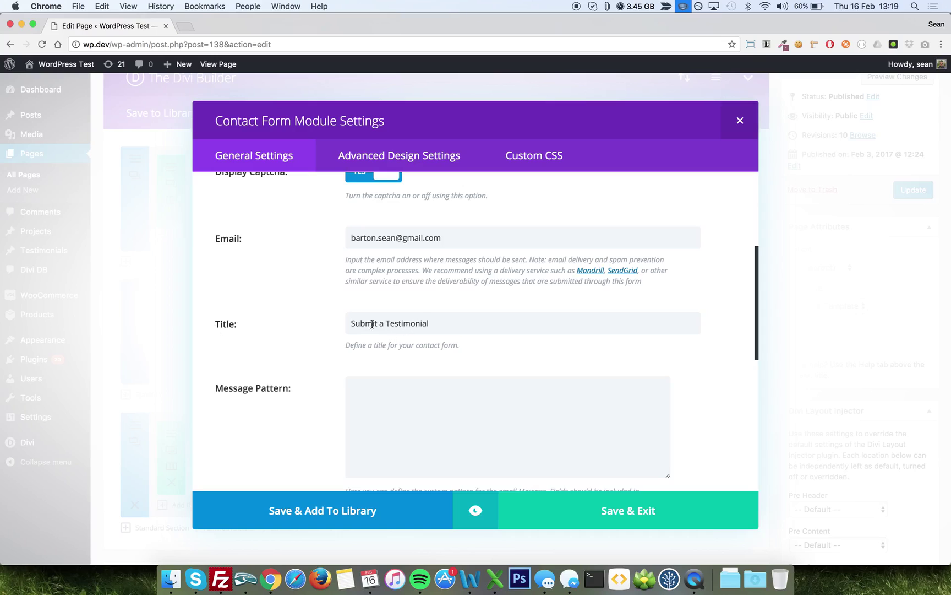
click(740, 120)
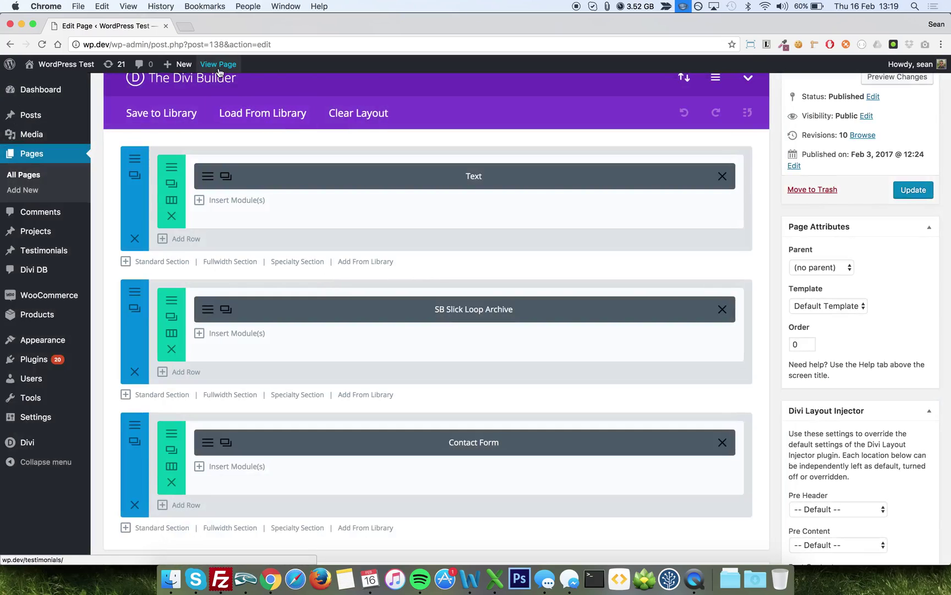
View the live Testimonials page and scroll down to the Submit a Testimonial form
click(218, 65)
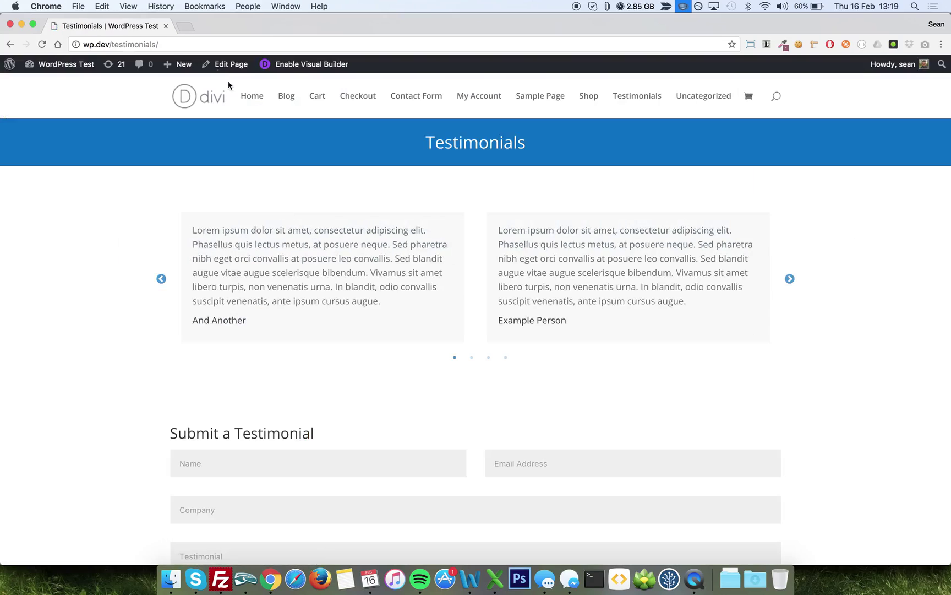
scroll(469, 391, down, 2)
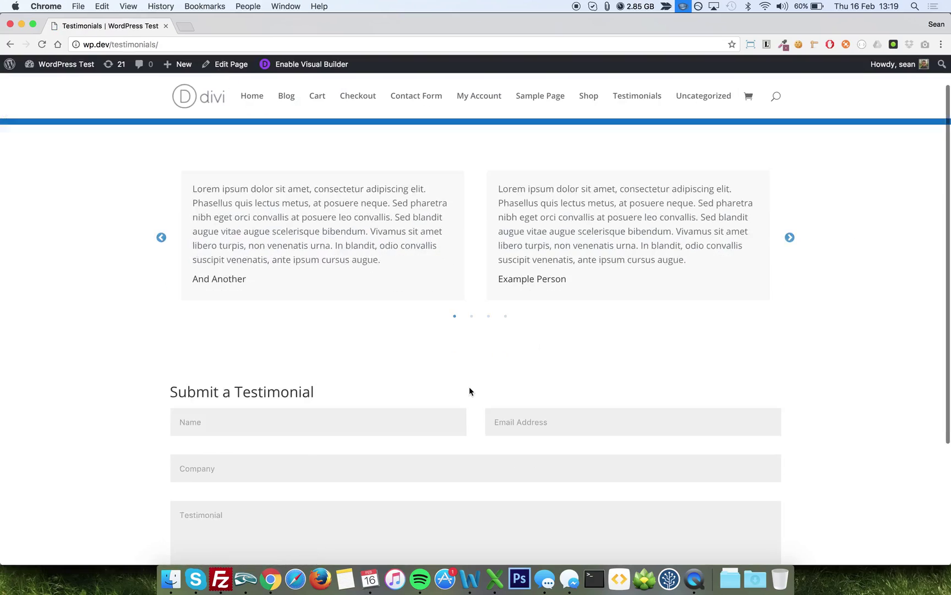
scroll(469, 391, down, 4)
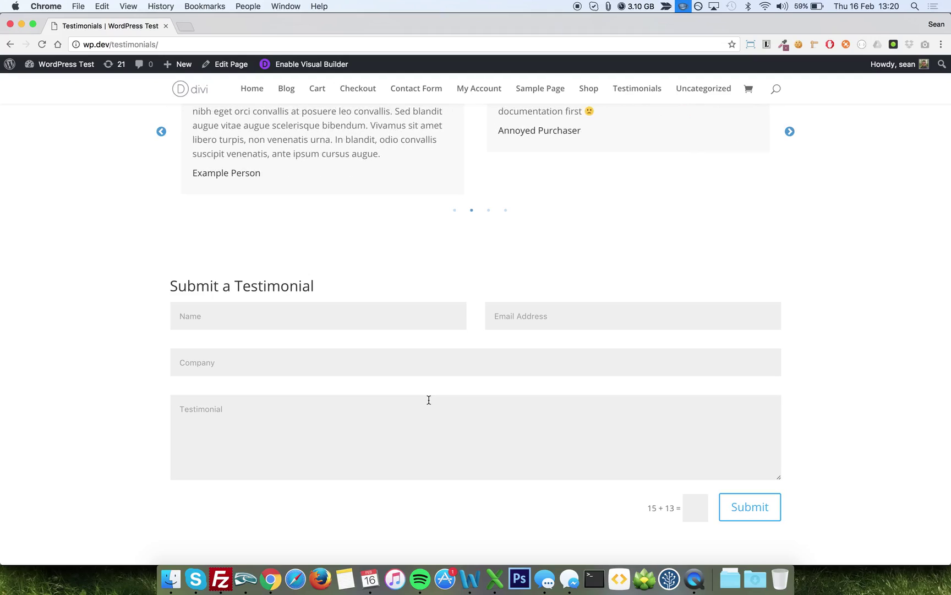
Enter a sample submitter name and choose the saved e-mail suggestion in the testimonial form
click(245, 313)
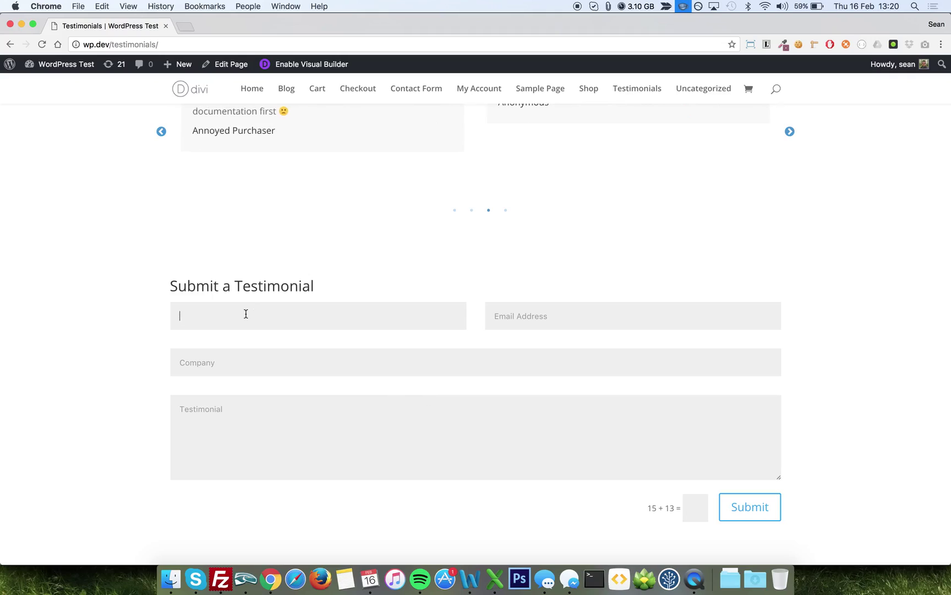
text(Video Example)
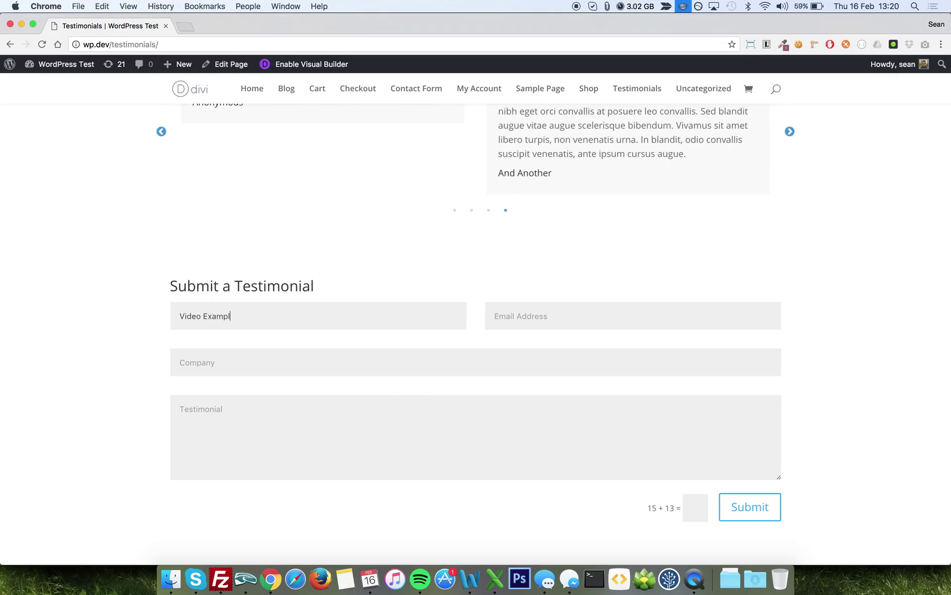
key(Tab)
text(ba)
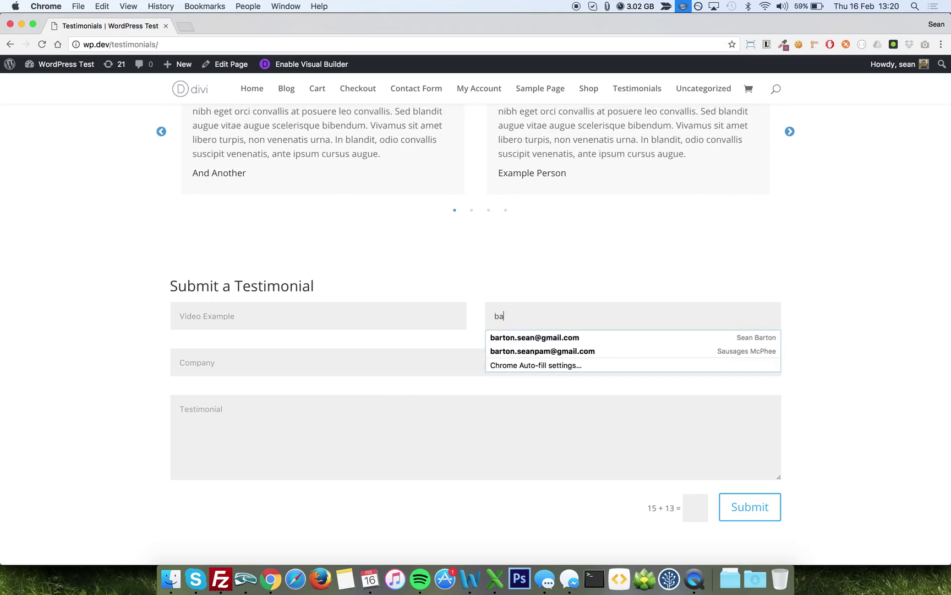
key(Down)
key(Return)
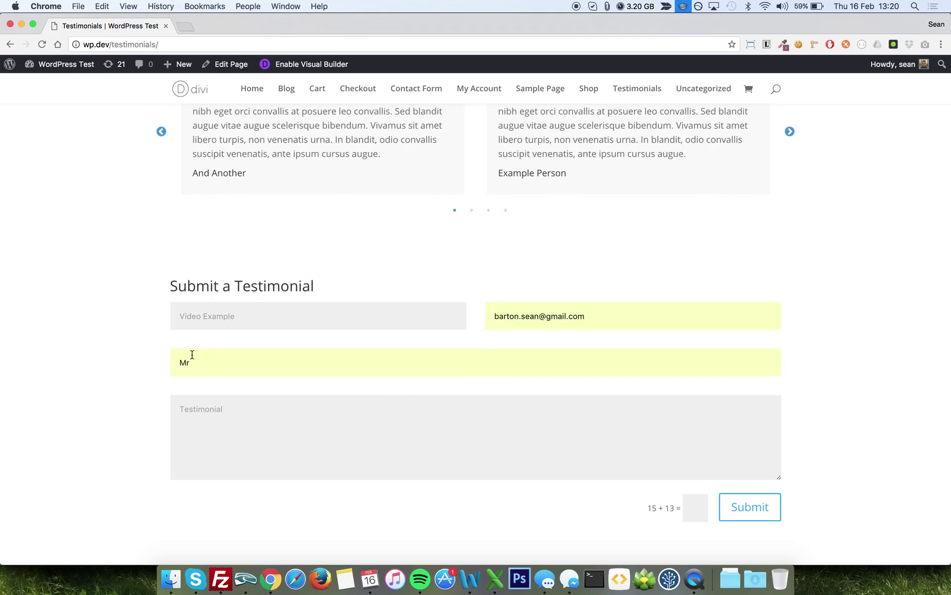
Set Company to 'Company Name', write 'Testimonial for video! It's great!!!', answer 28, and submit
click(210, 365)
key(BackSpace)
key(BackSpace)
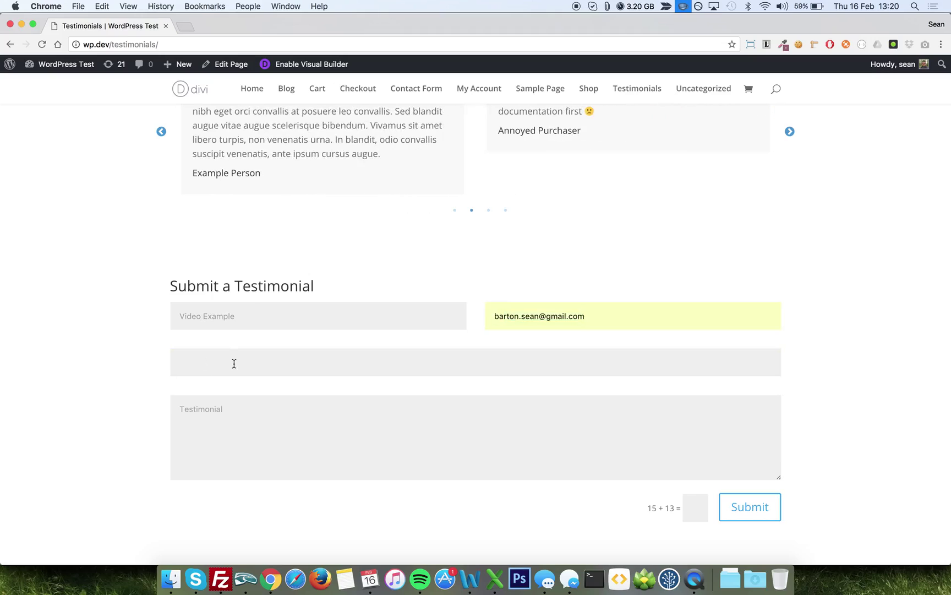
text(Compan)
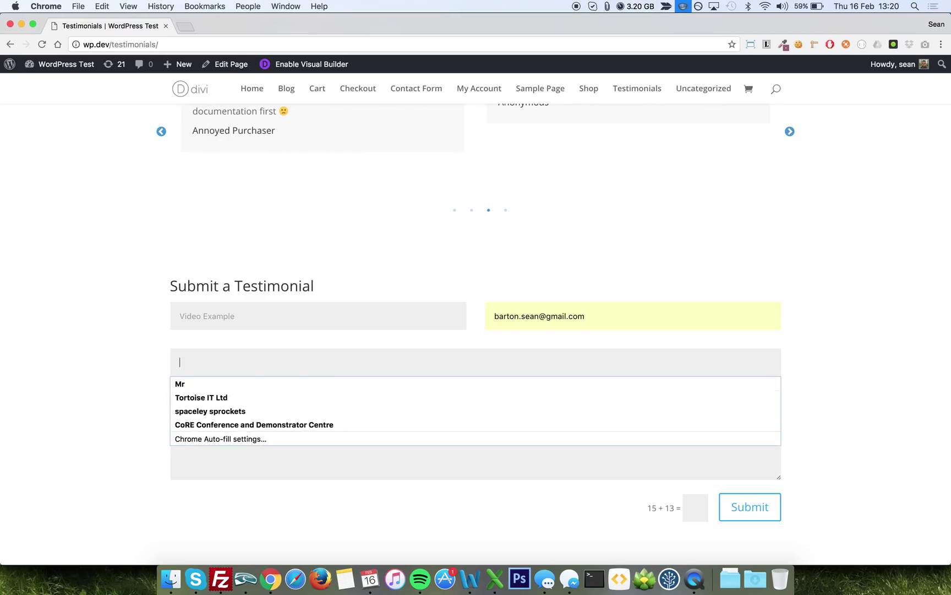
text(y Name)
click(212, 428)
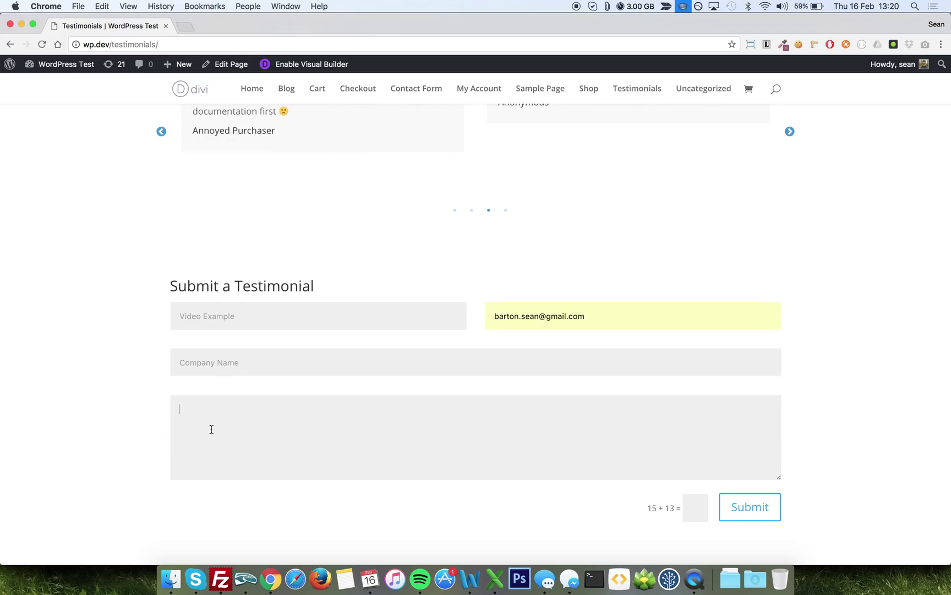
text(Testimonial)
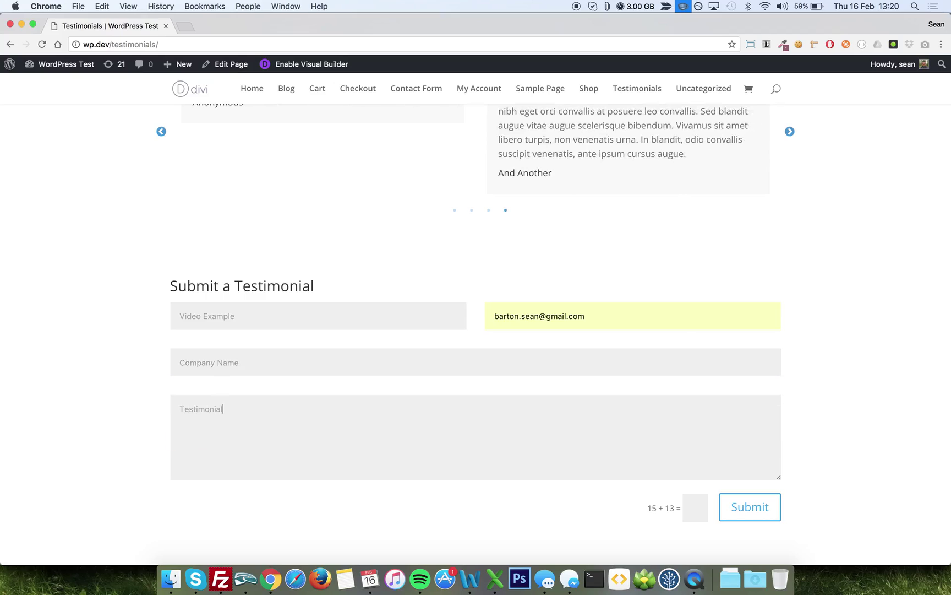
text( for vide)
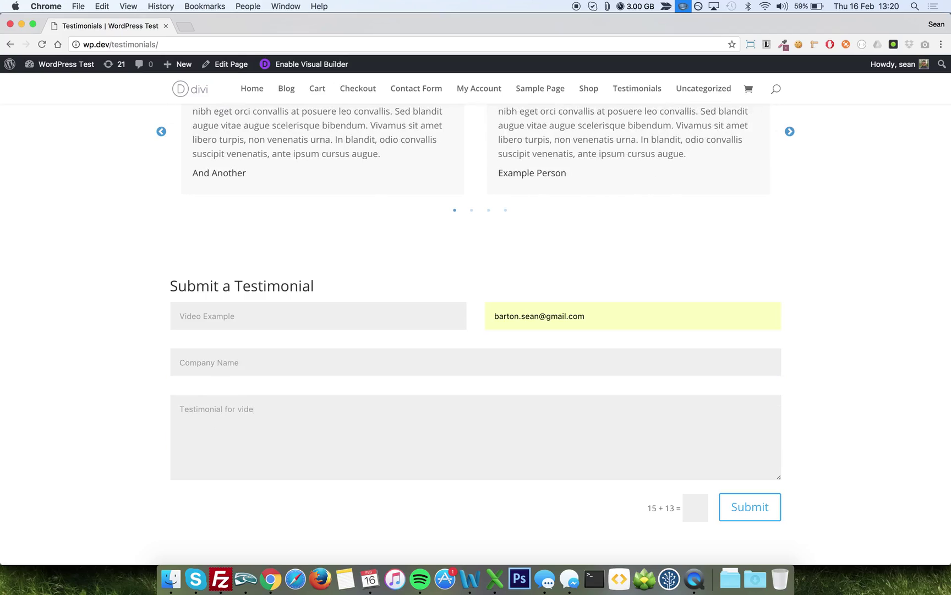
text(o! It's great!!!)
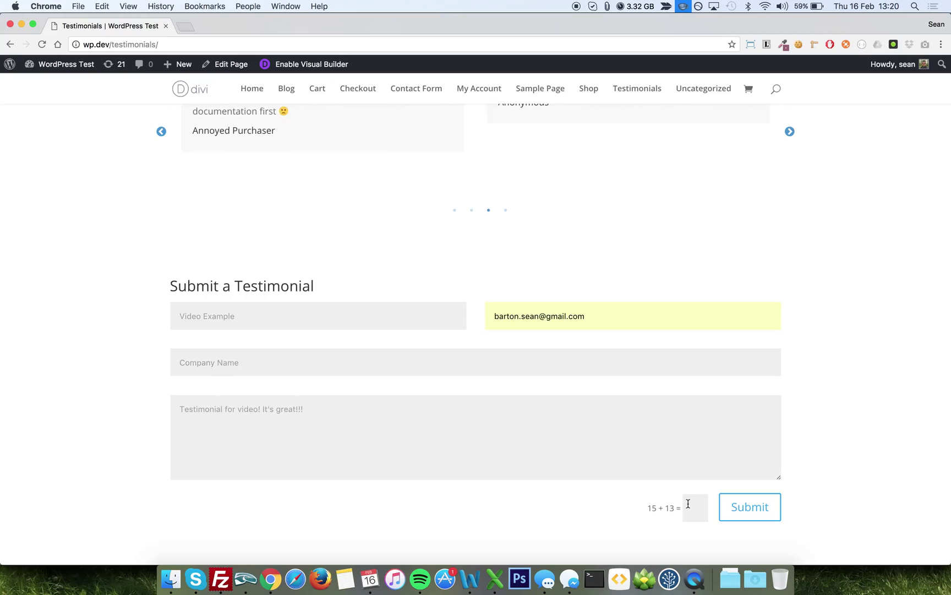
text(28)
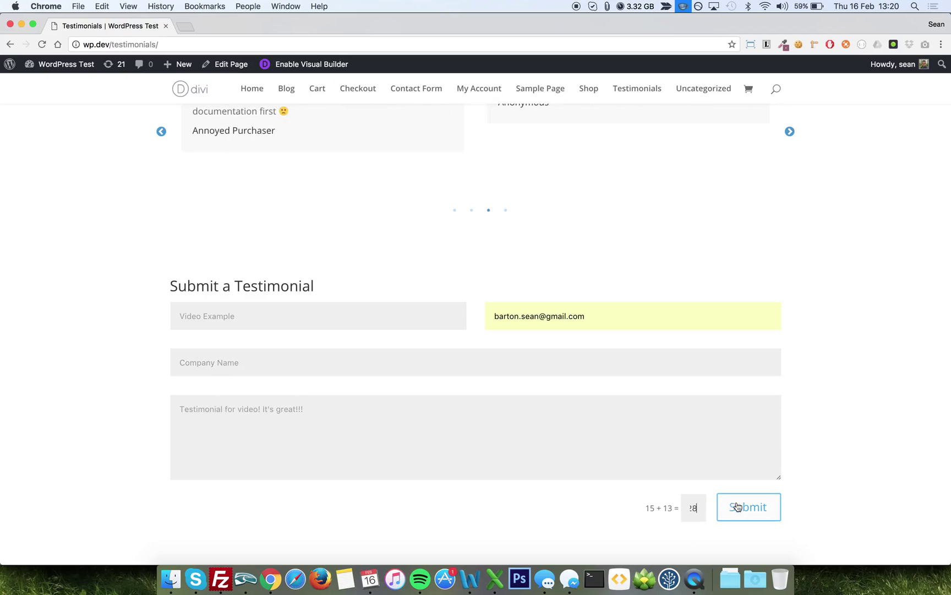
click(737, 507)
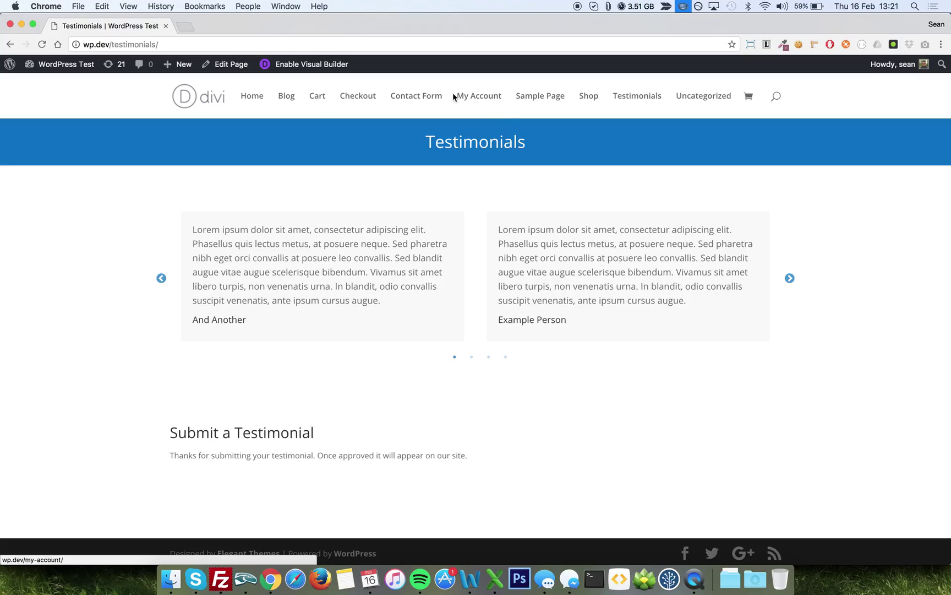
On the Contact Form page, enter a sample name and e-mail address
click(430, 98)
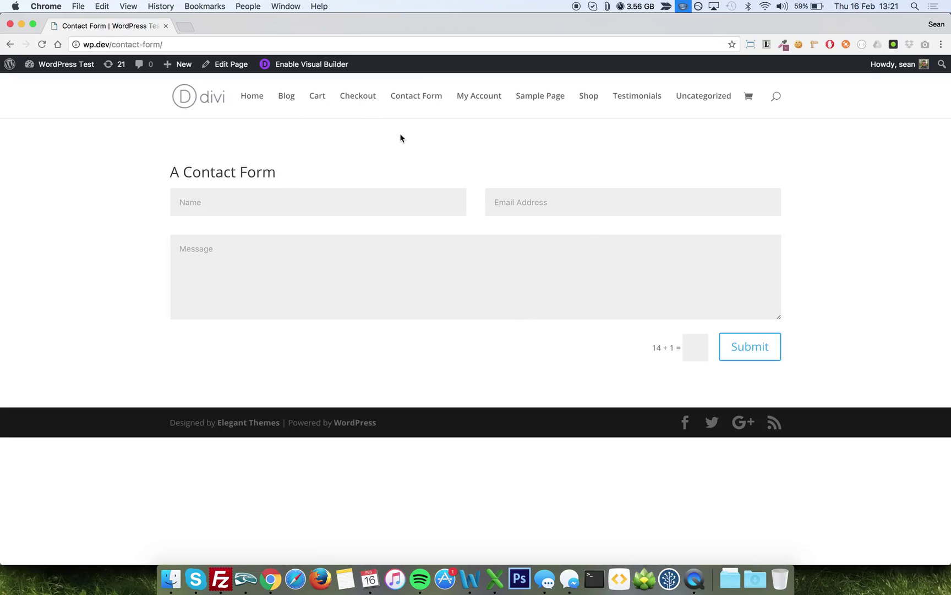
click(364, 200)
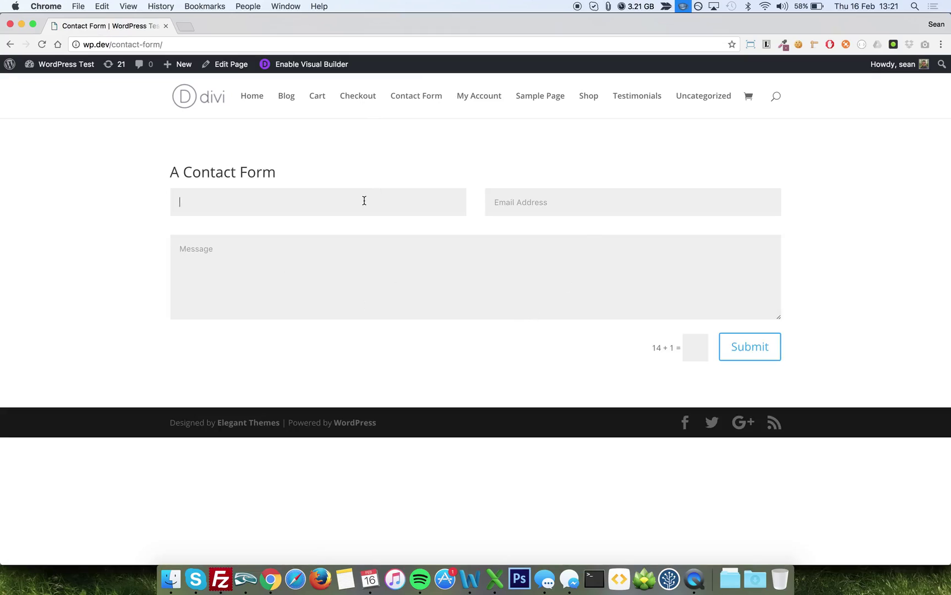
text(Contact Video Example)
key(Tab)
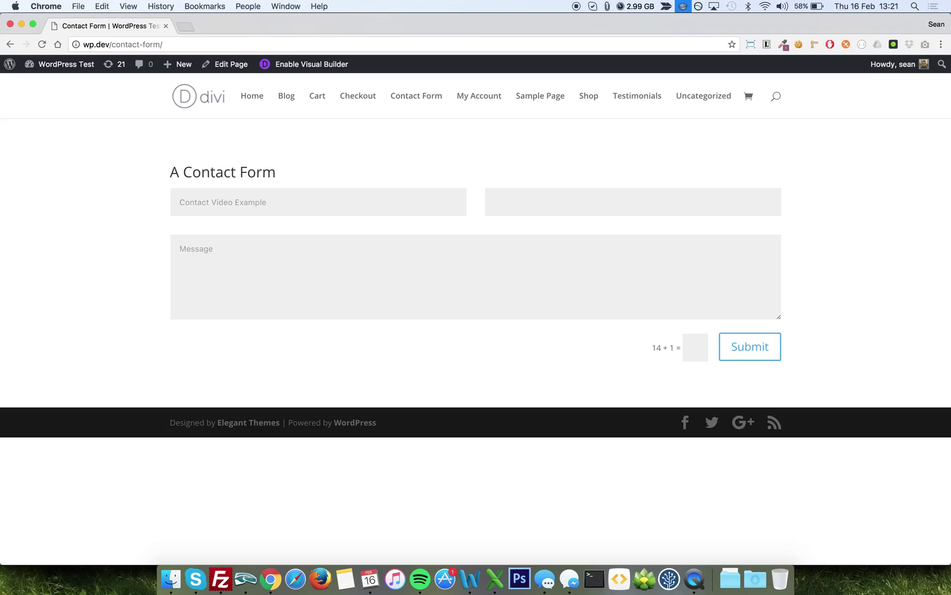
text(video@example.com)
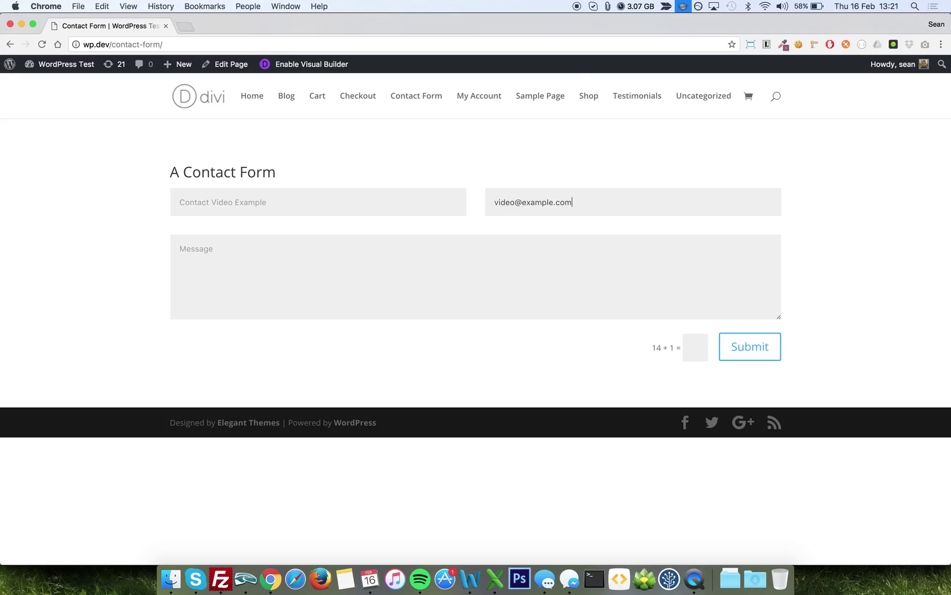
Write an example message for the video, answer the captcha with 15, and submit
key(Tab)
text(This is an exampl)
text(e form)
key(BackSpace)
key(BackSpace)
key(BackSpace)
key(BackSpace)
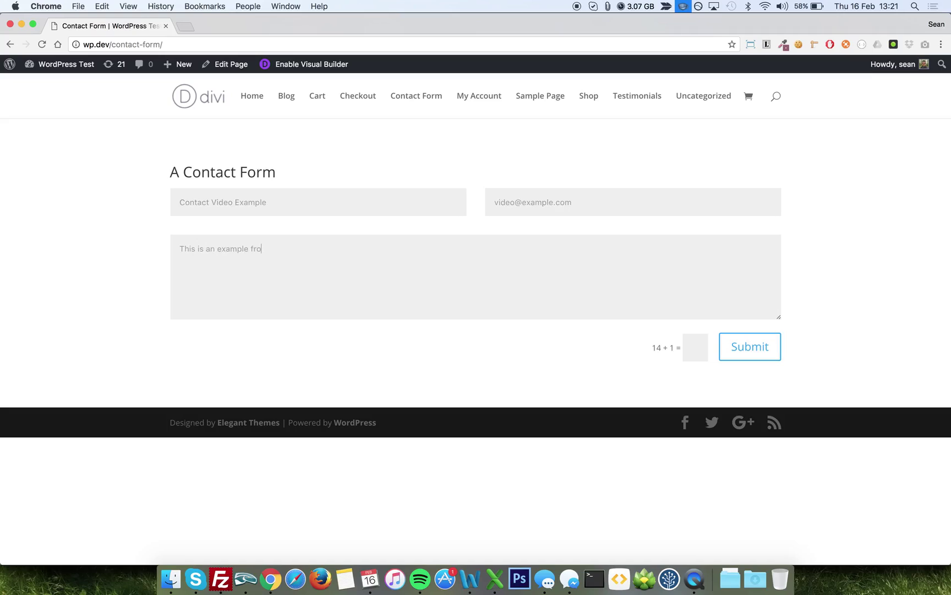
text(for the video)
click(703, 352)
text(15)
click(752, 390)
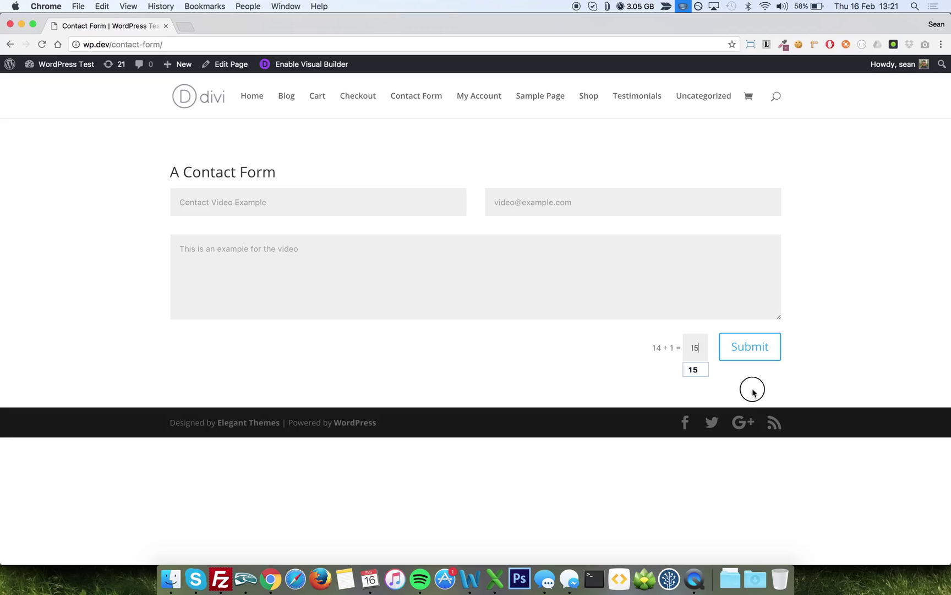
click(747, 352)
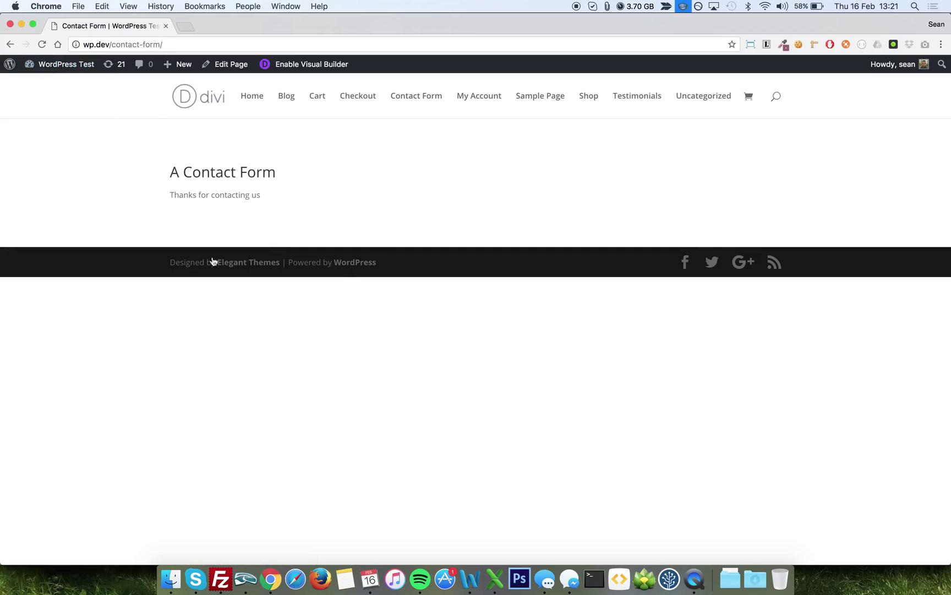
Go to the admin Dashboard and highlight the 3 unread contact form submissions notice
click(59, 84)
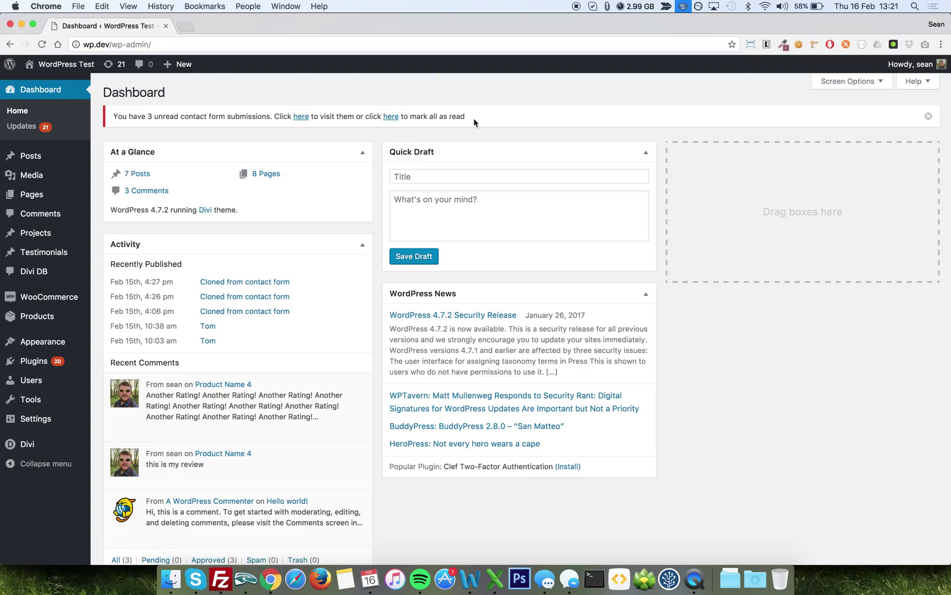
drag(467, 117, 116, 118)
click(118, 135)
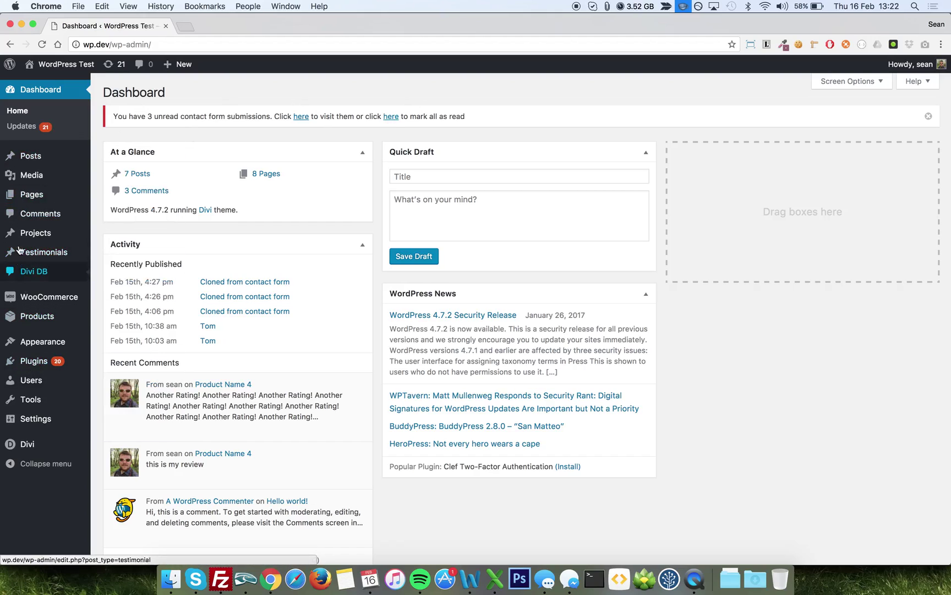
Open the Divi DB submissions list from the admin sidebar to find the new Contact Form entry
click(31, 275)
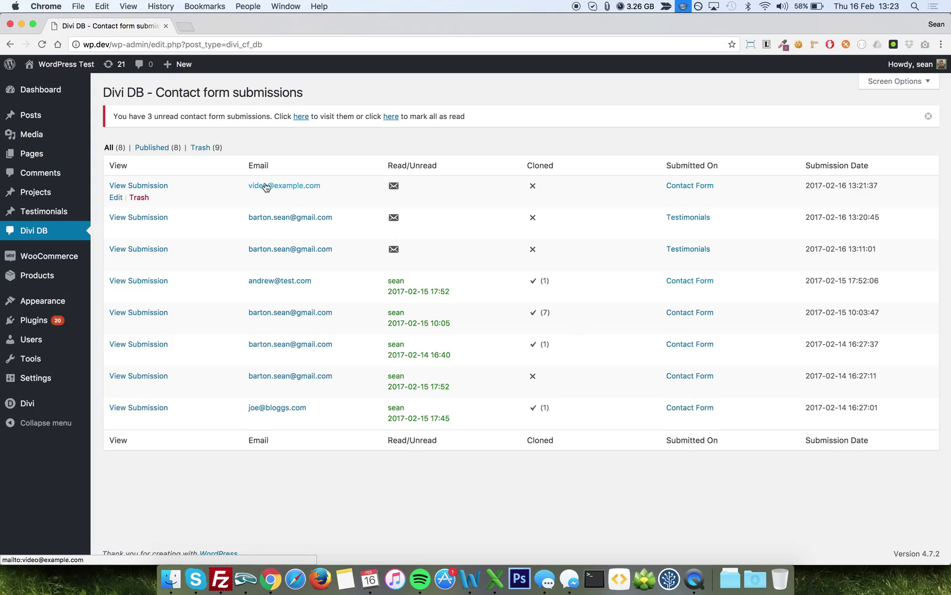
Open the newest Contact Form submission and review its name, e-mail, message and date
click(153, 190)
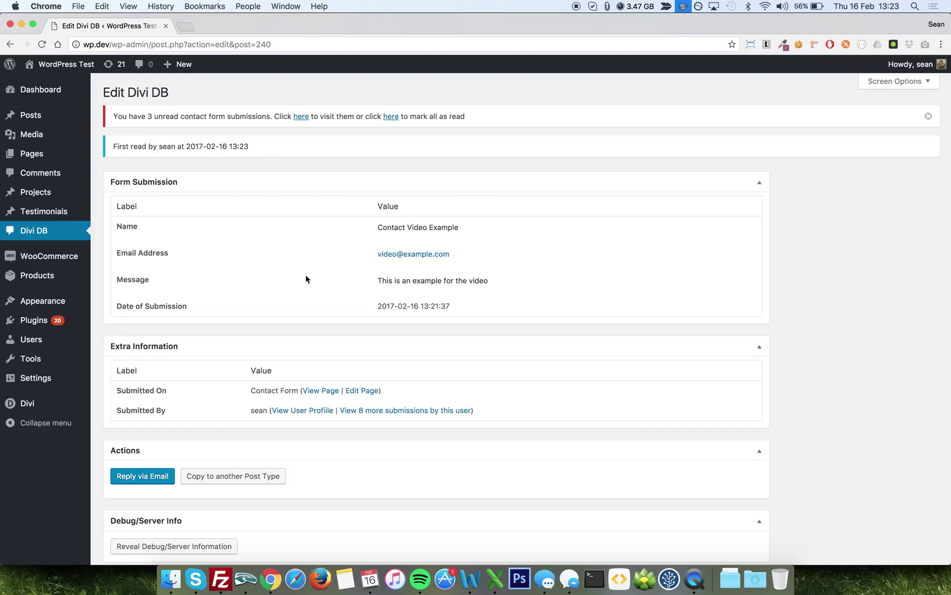
drag(423, 298, 138, 203)
click(180, 223)
scroll(257, 401, down, 2)
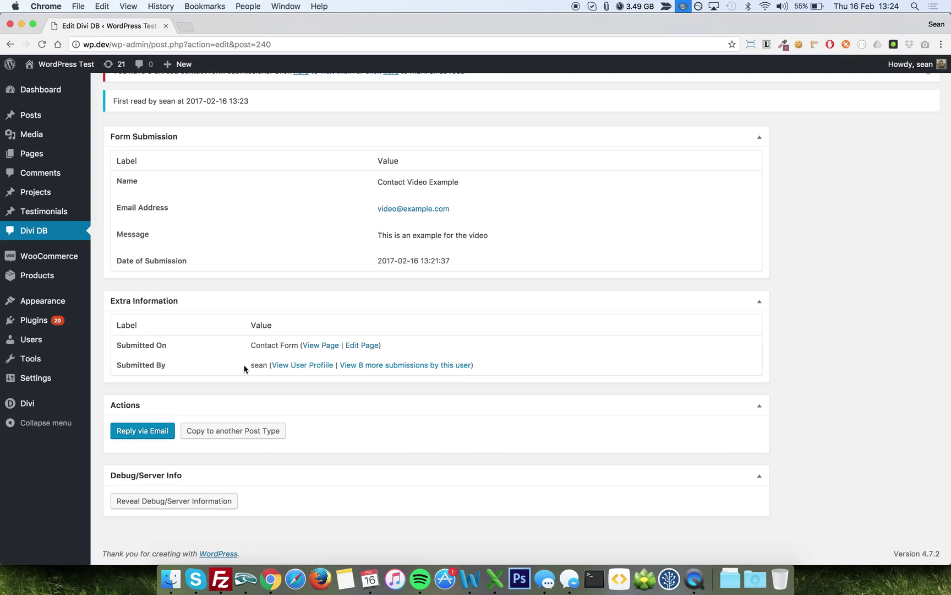
click(383, 366)
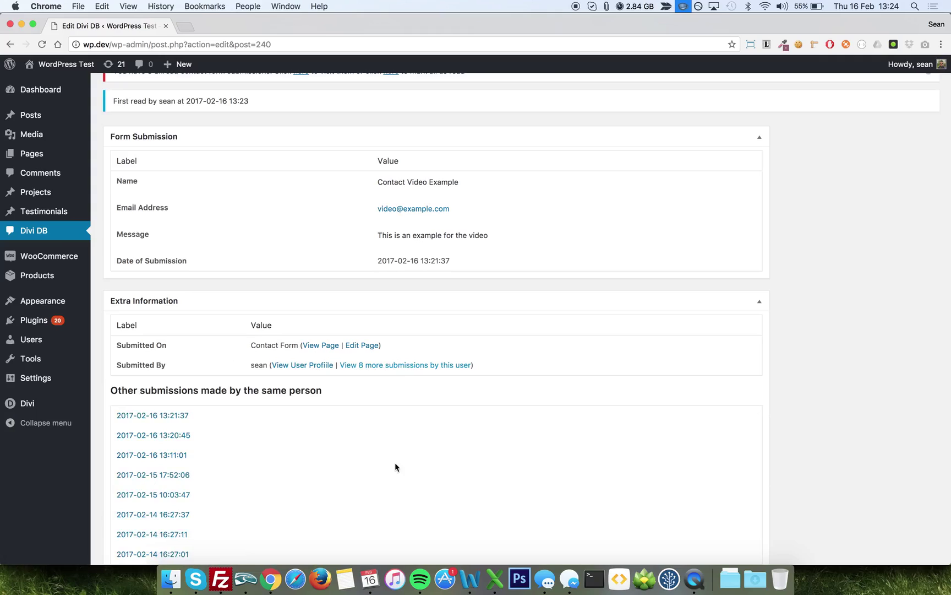
scroll(395, 467, down, 4)
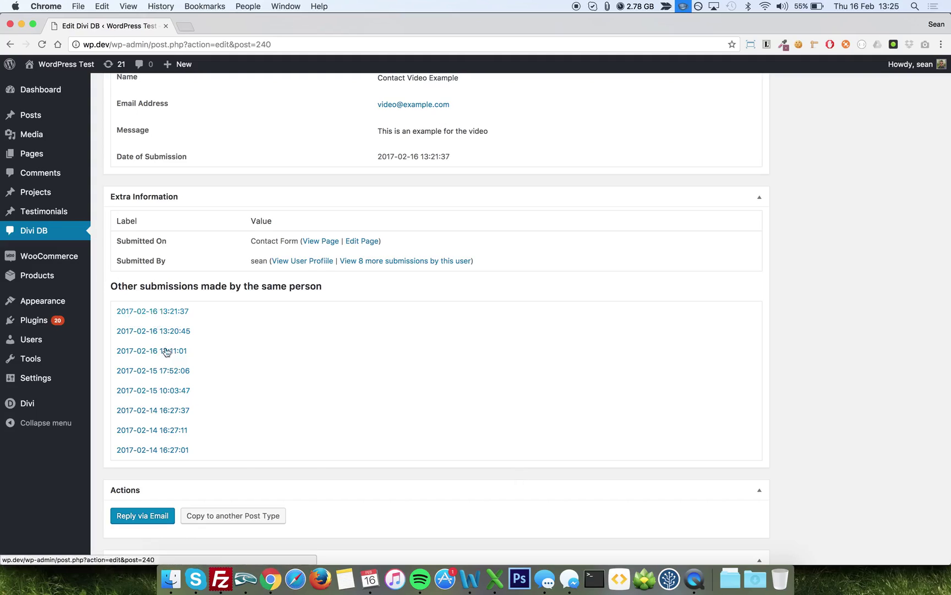
click(368, 261)
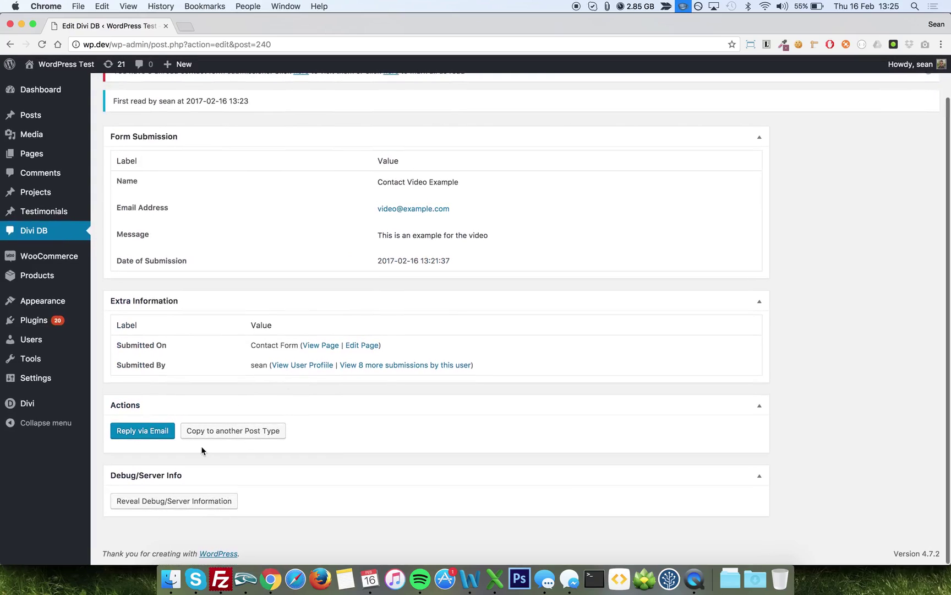
click(164, 503)
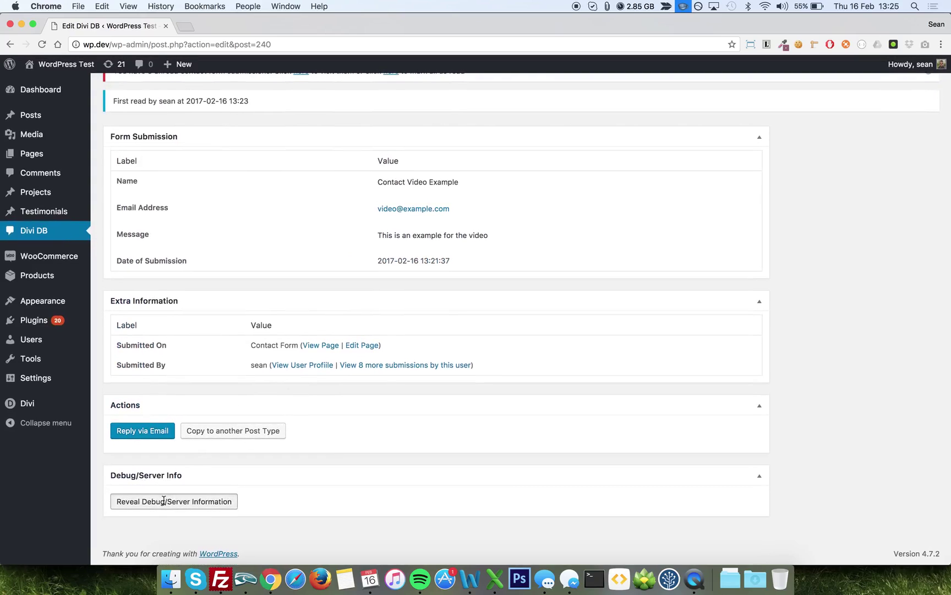
scroll(162, 504, down, 5)
scroll(161, 399, down, 5)
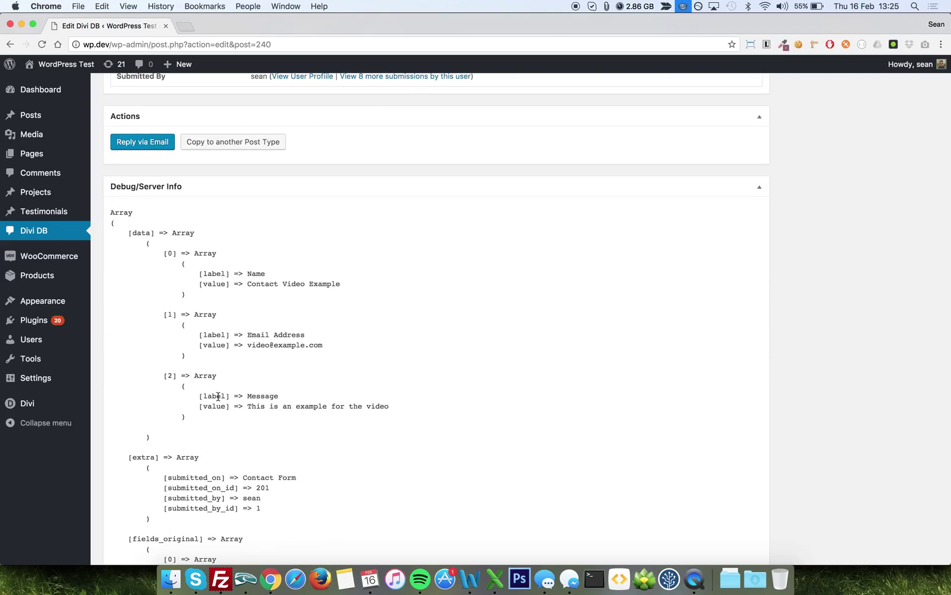
scroll(218, 397, down, 4)
scroll(218, 396, down, 9)
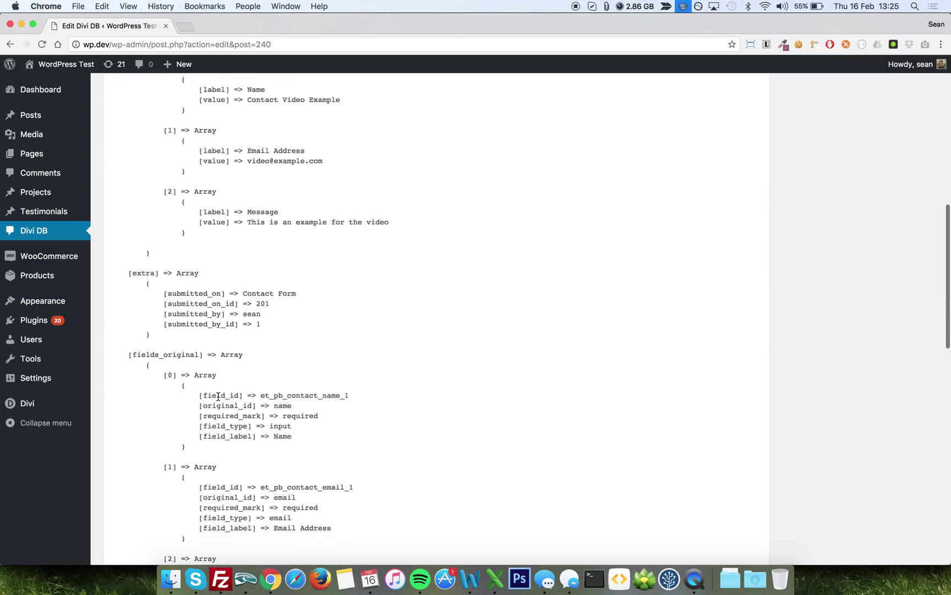
scroll(218, 395, down, 6)
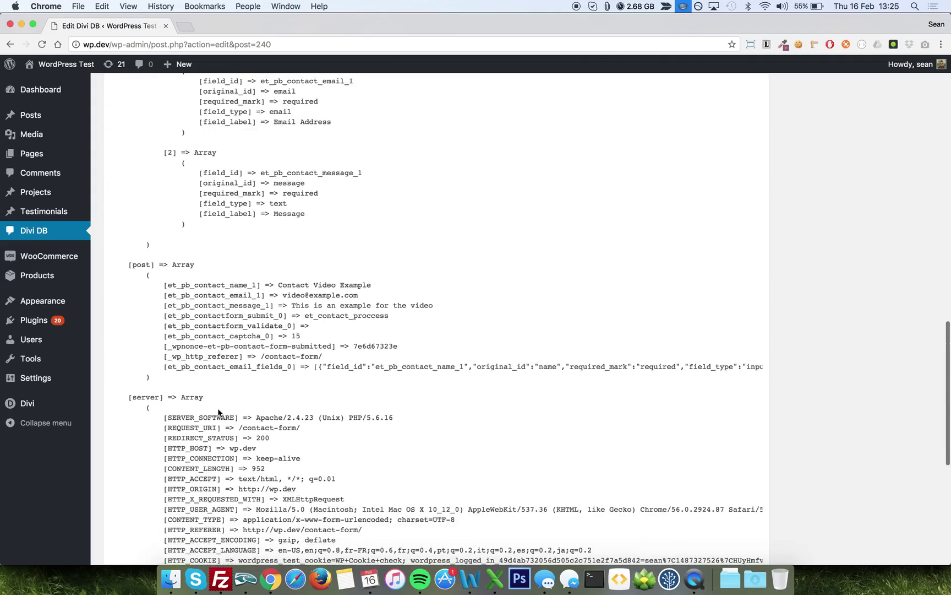
scroll(218, 412, down, 4)
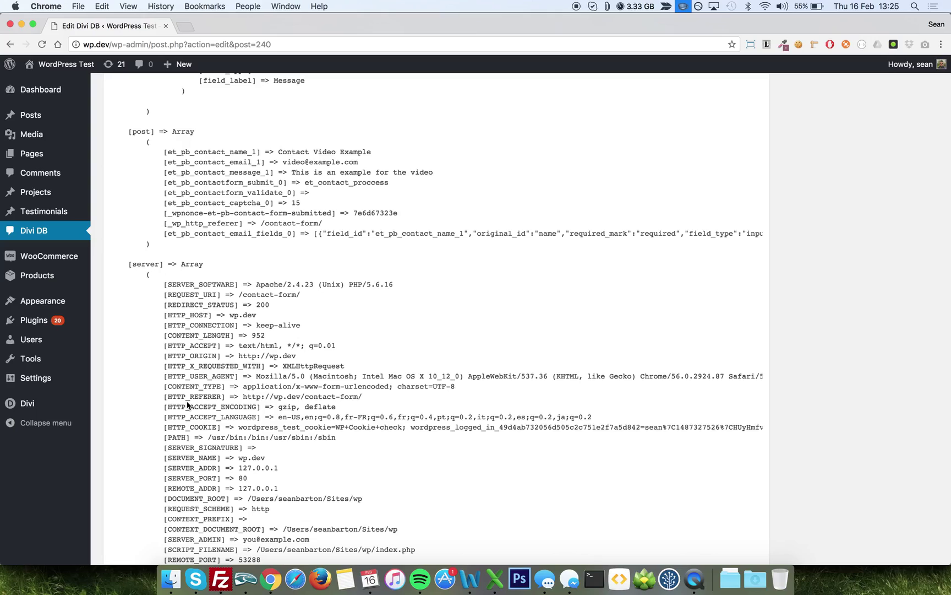
scroll(155, 490, down, 10)
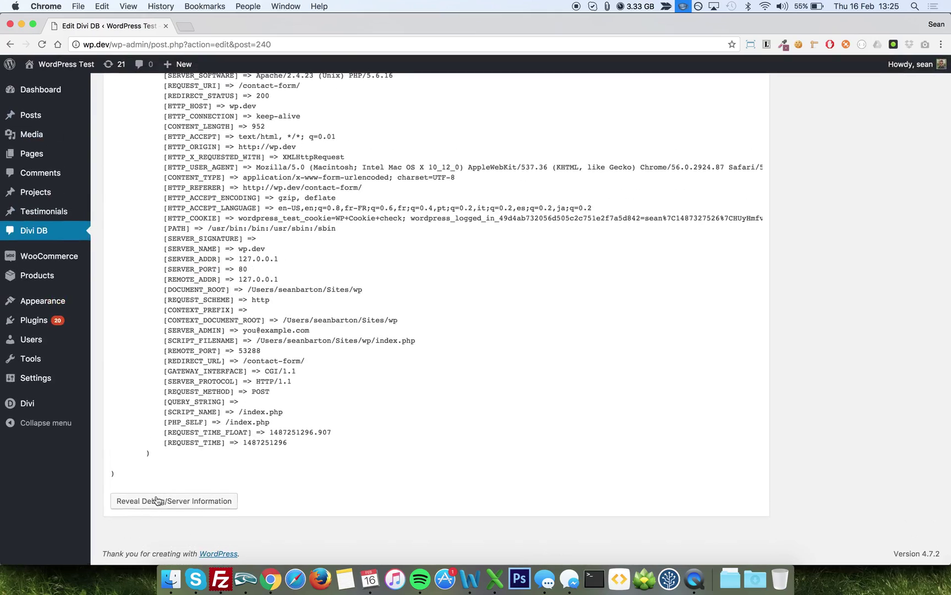
scroll(214, 377, up, 5)
click(214, 378)
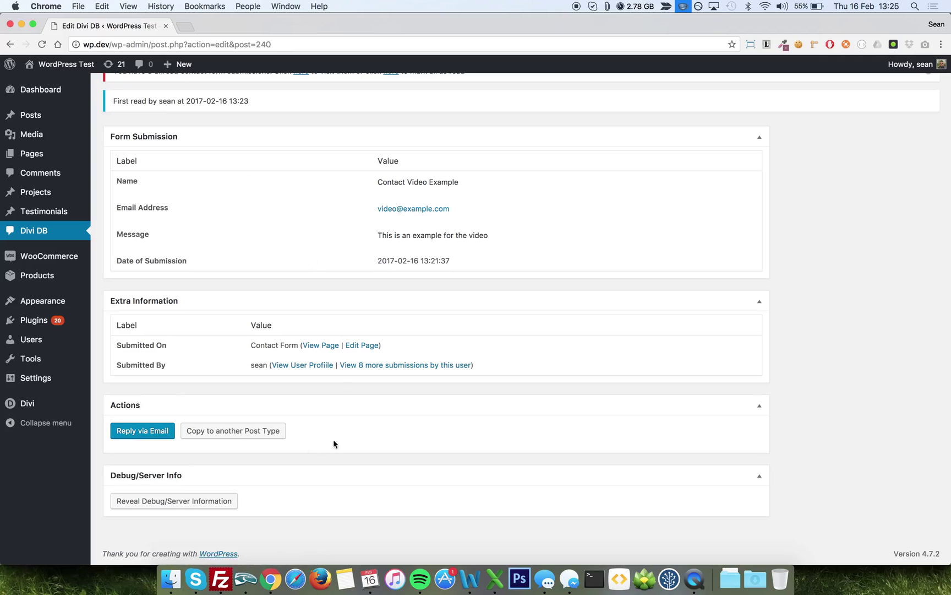
View the Copy to another Post Type form, then return to the Divi DB submissions list
click(202, 435)
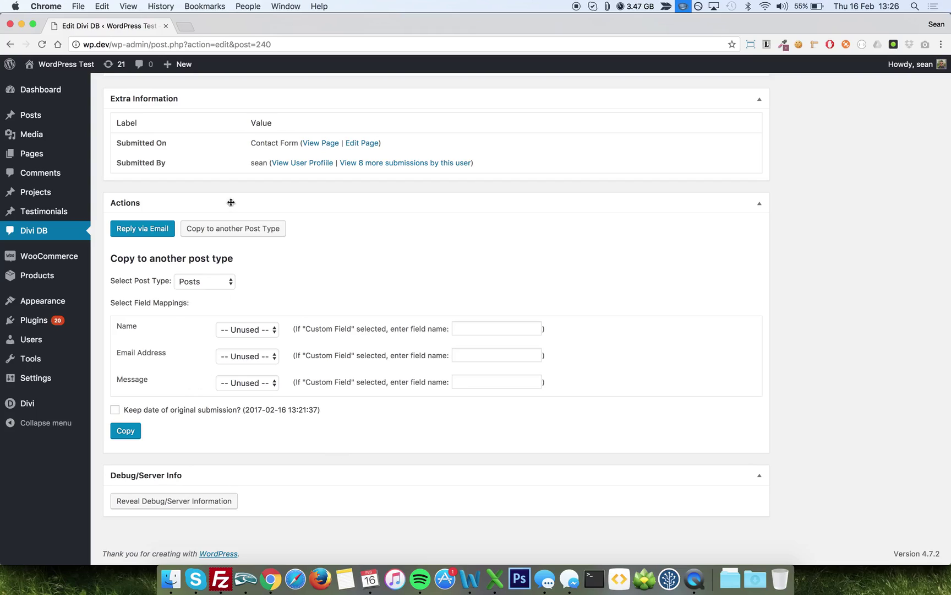
scroll(230, 184, up, 5)
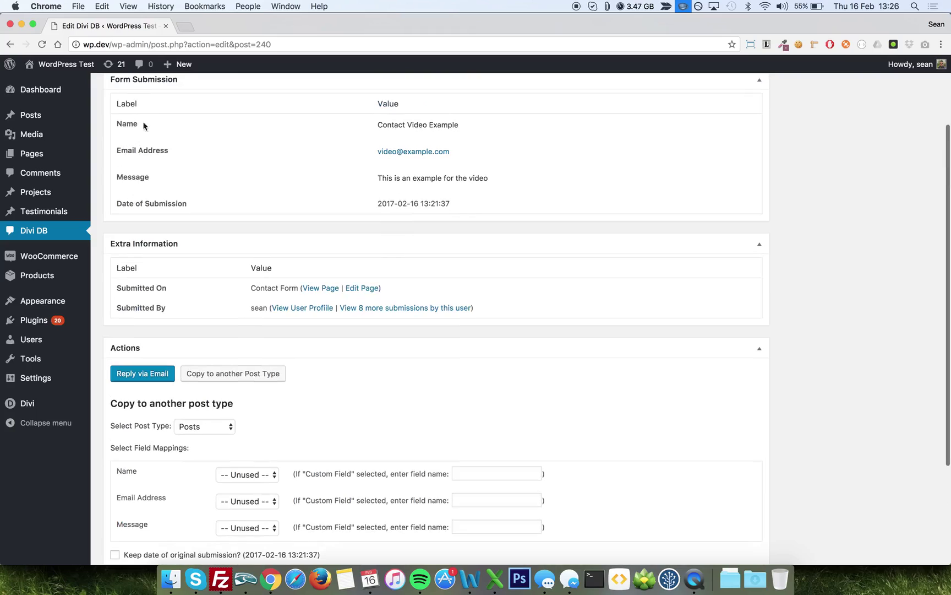
scroll(159, 213, down, 2)
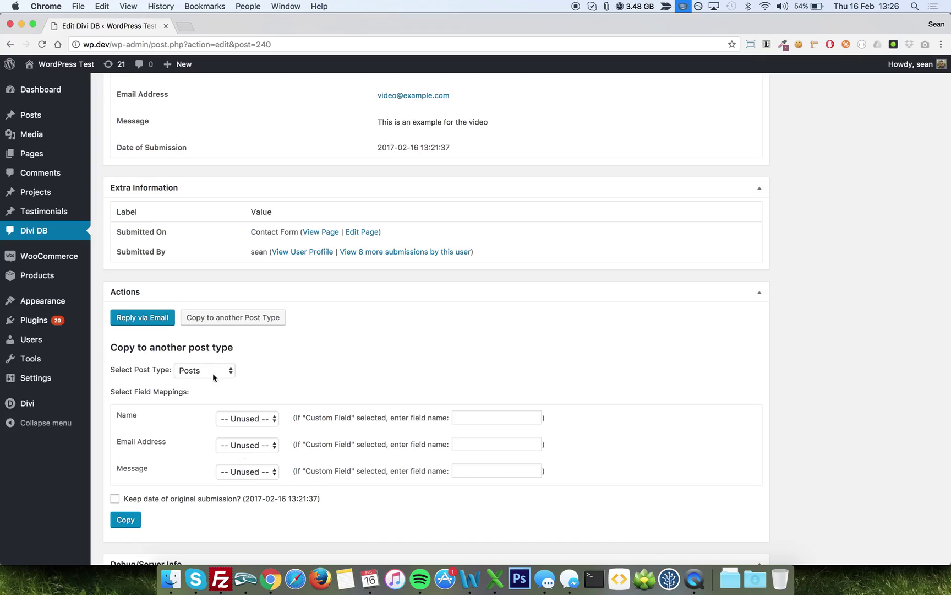
click(47, 233)
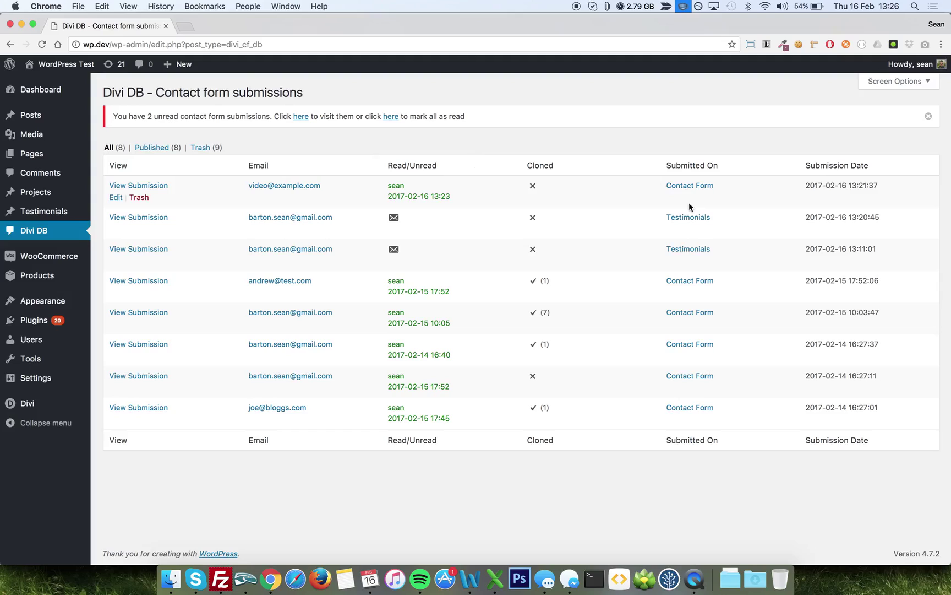
Open the Testimonials submission 'Testimonial for video! It's great!!!' and reload its page
click(153, 218)
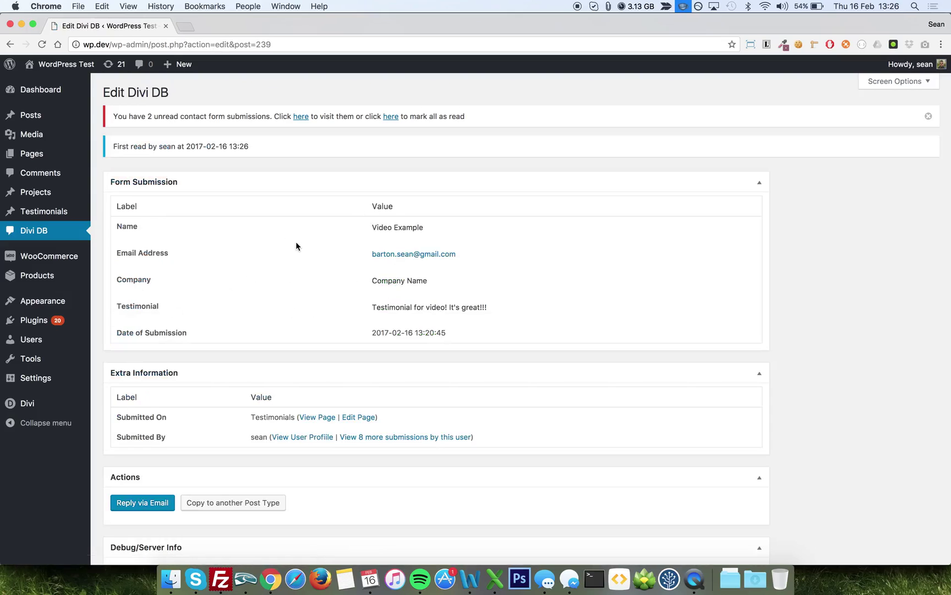
scroll(296, 243, down, 3)
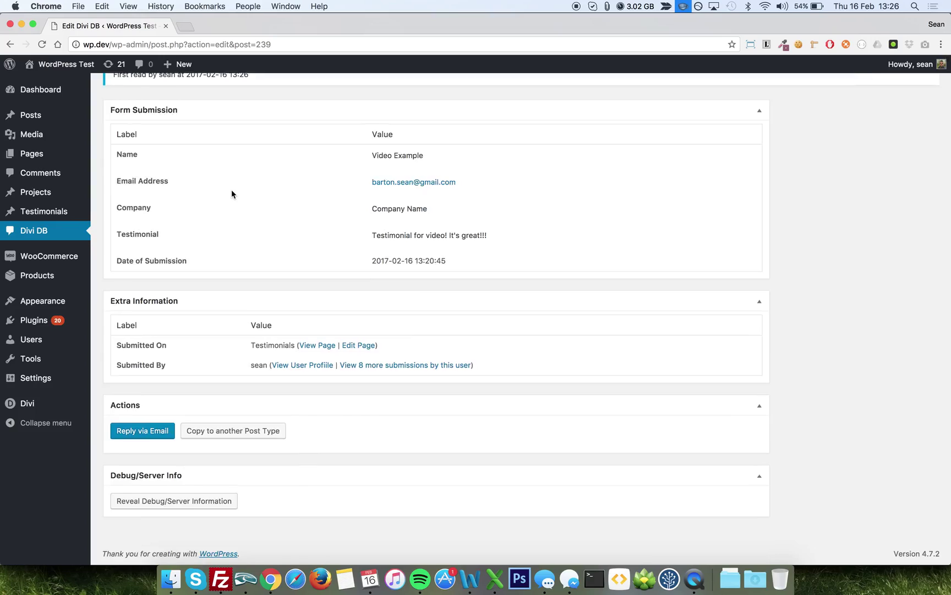
scroll(232, 193, up, 3)
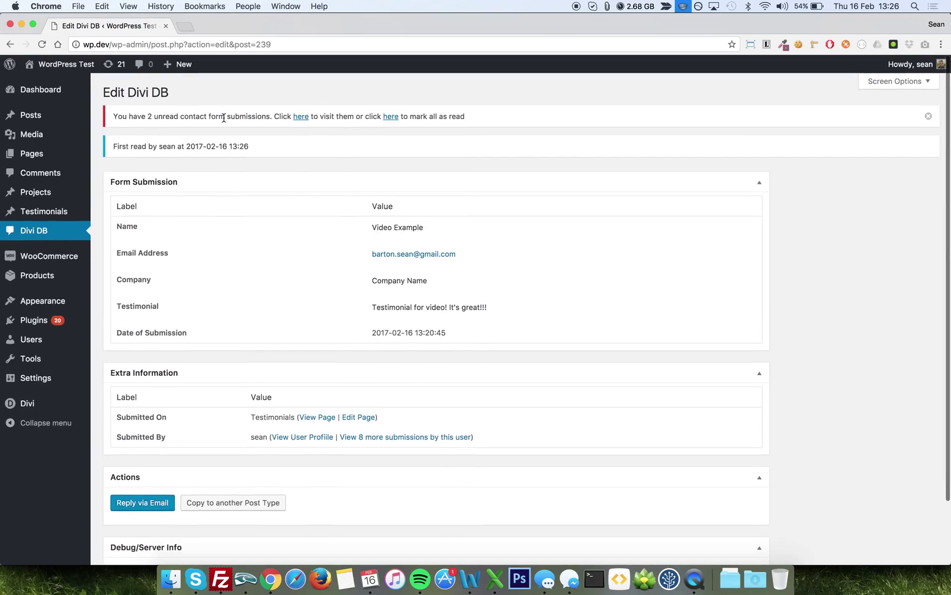
key(super+r)
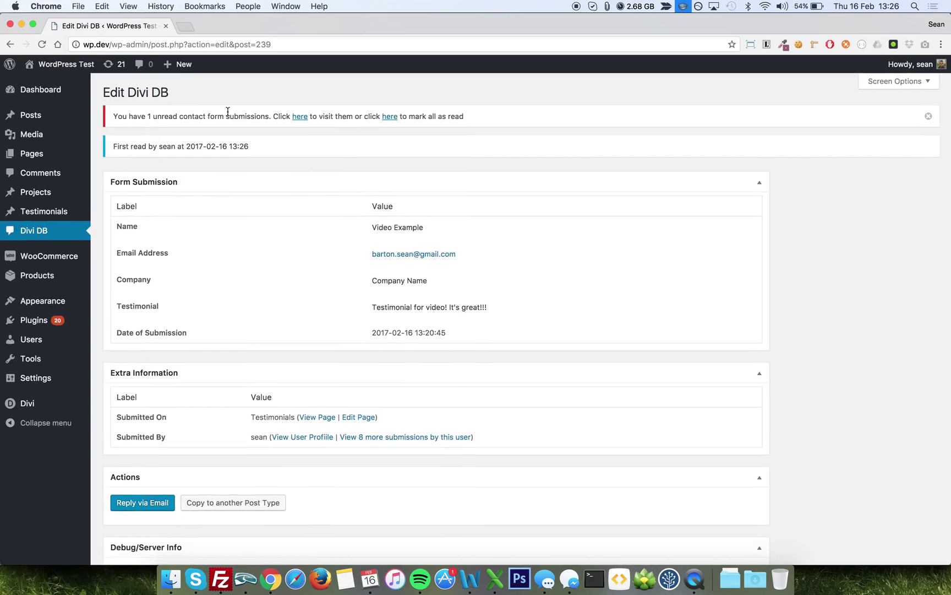
Open the copy form and choose Testimonials as the target post type
scroll(261, 317, down, 2)
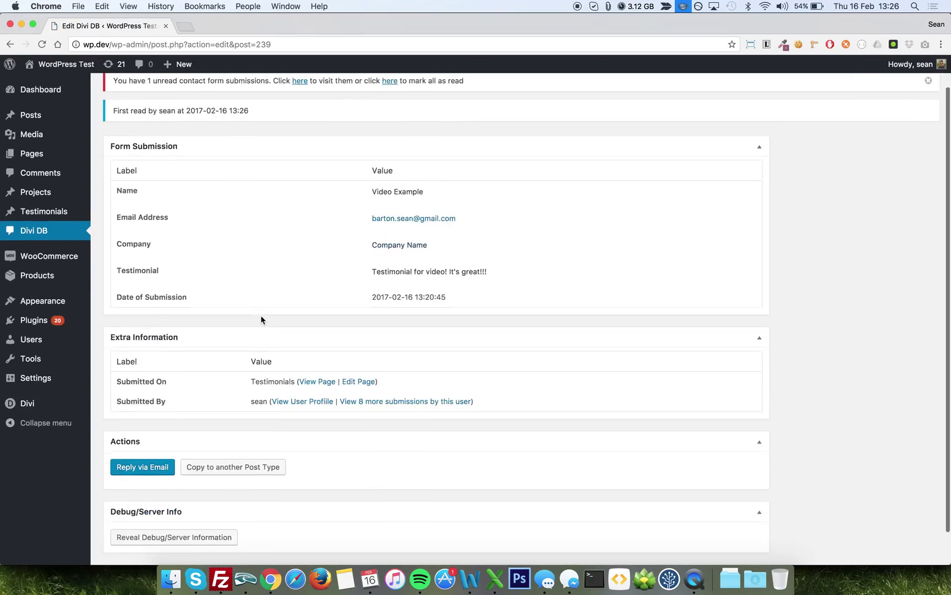
scroll(261, 317, down, 2)
click(209, 435)
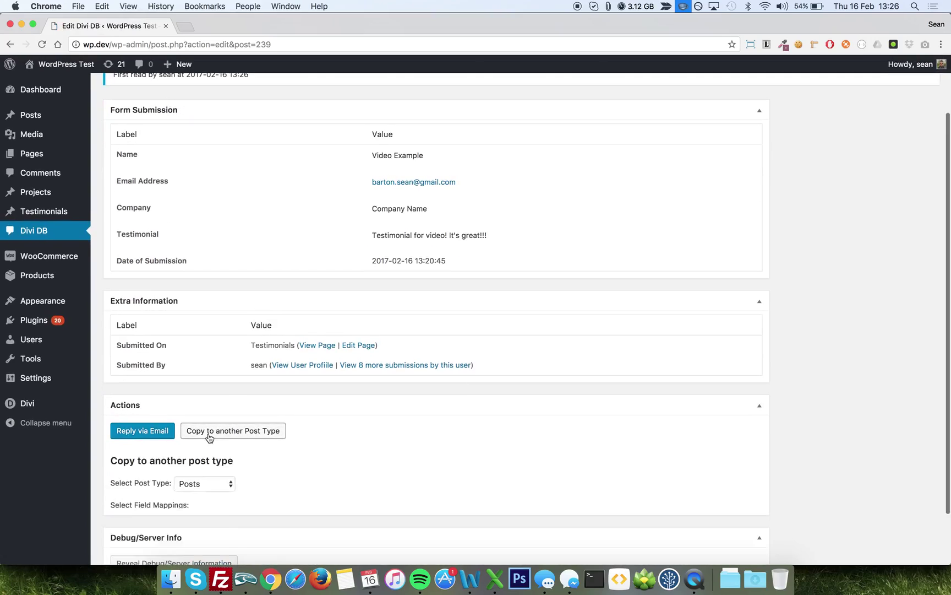
scroll(306, 442, down, 3)
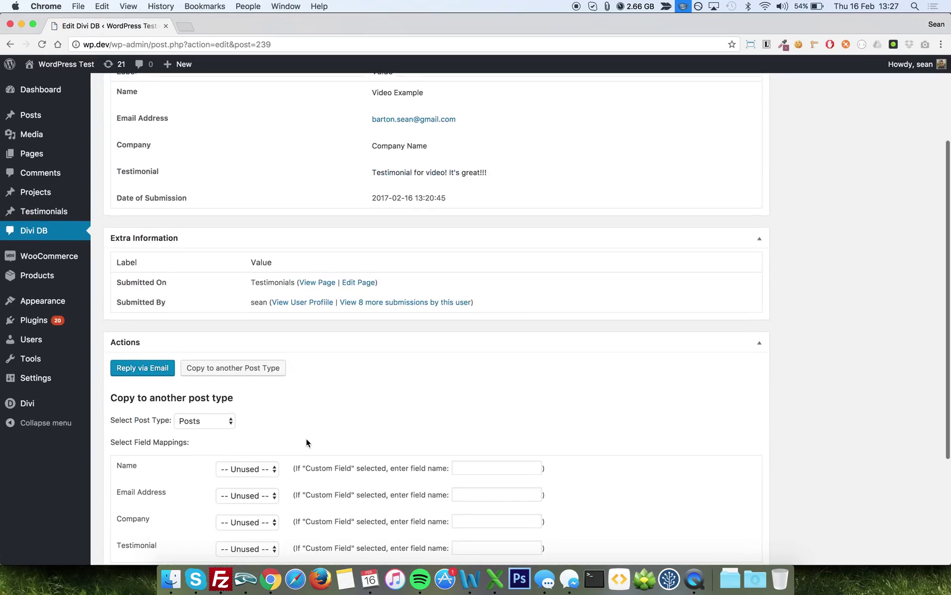
scroll(307, 443, down, 5)
click(196, 320)
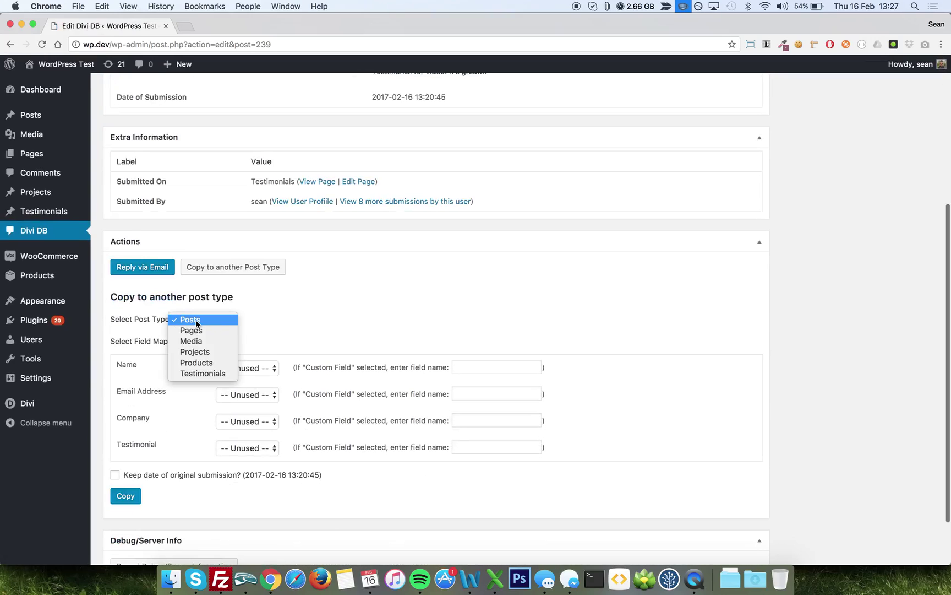
click(199, 374)
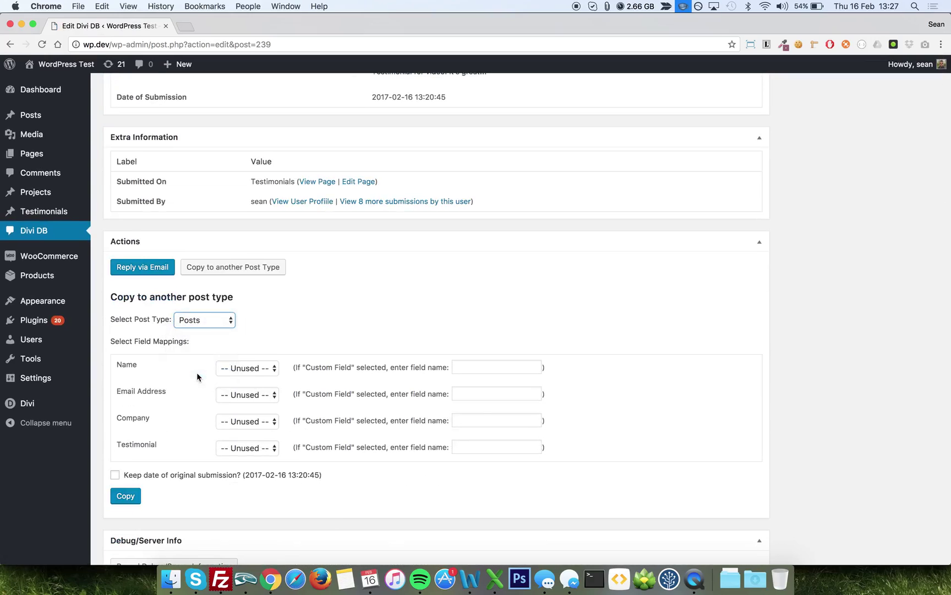
Map the Name field to Title and the Testimonial field to Content
click(268, 335)
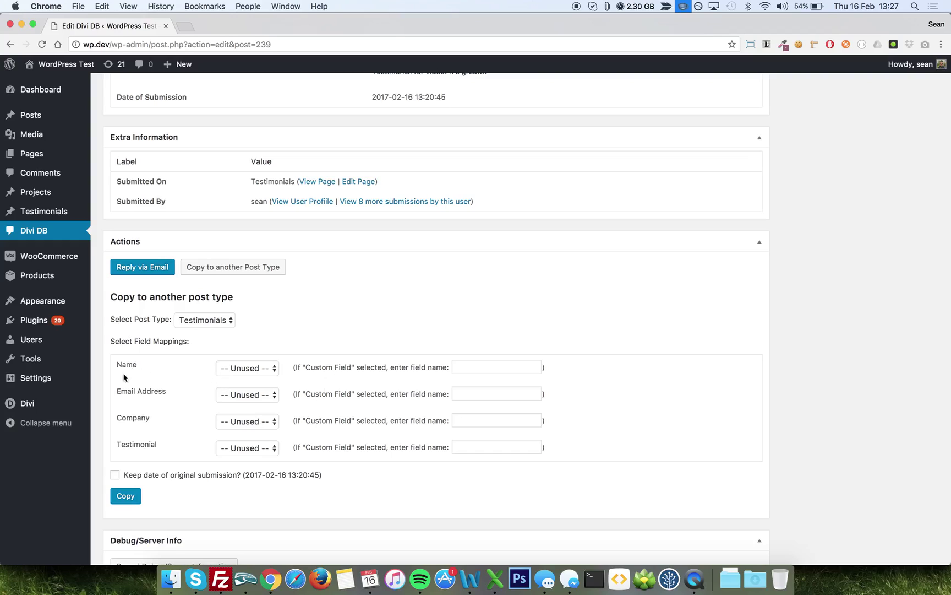
click(225, 369)
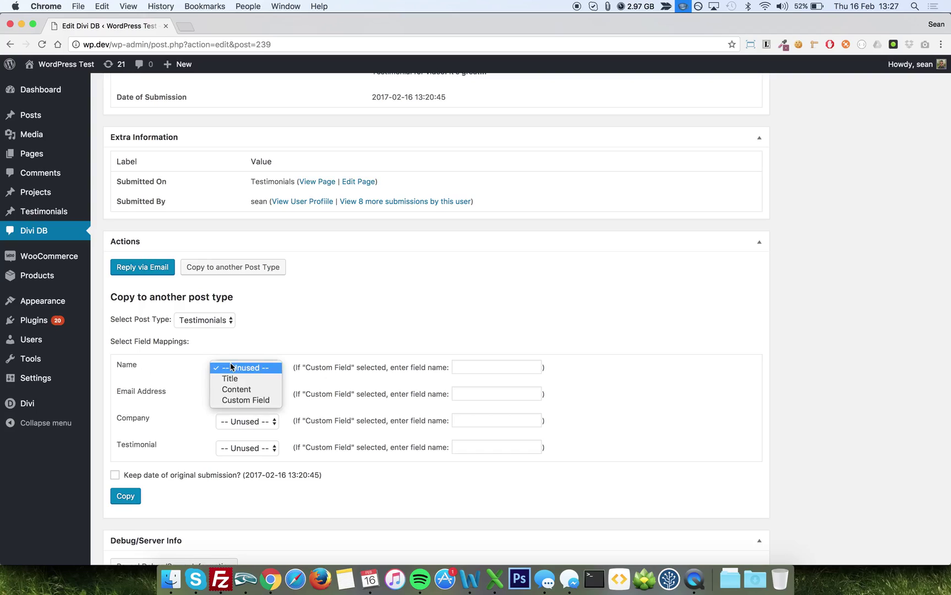
click(172, 373)
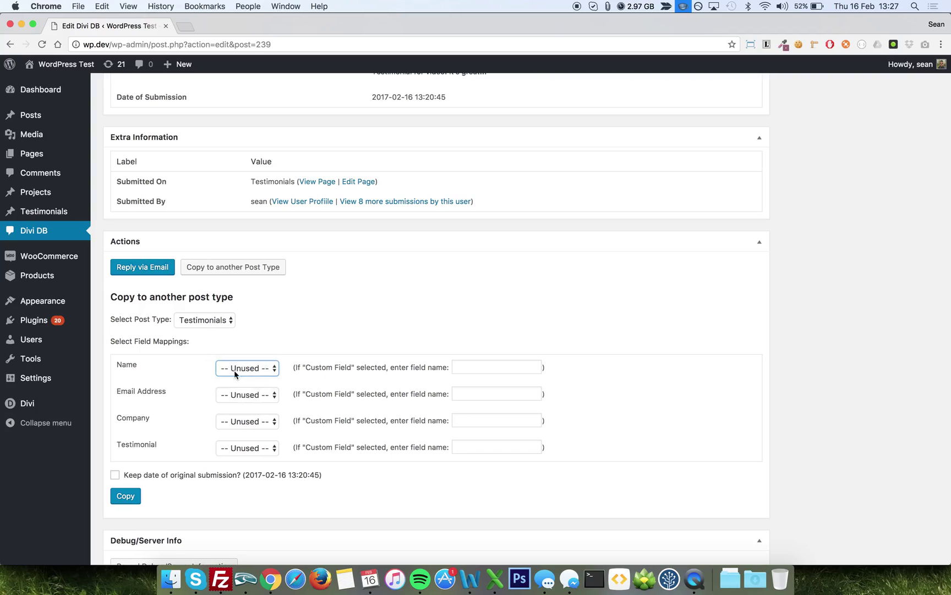
click(235, 374)
click(227, 378)
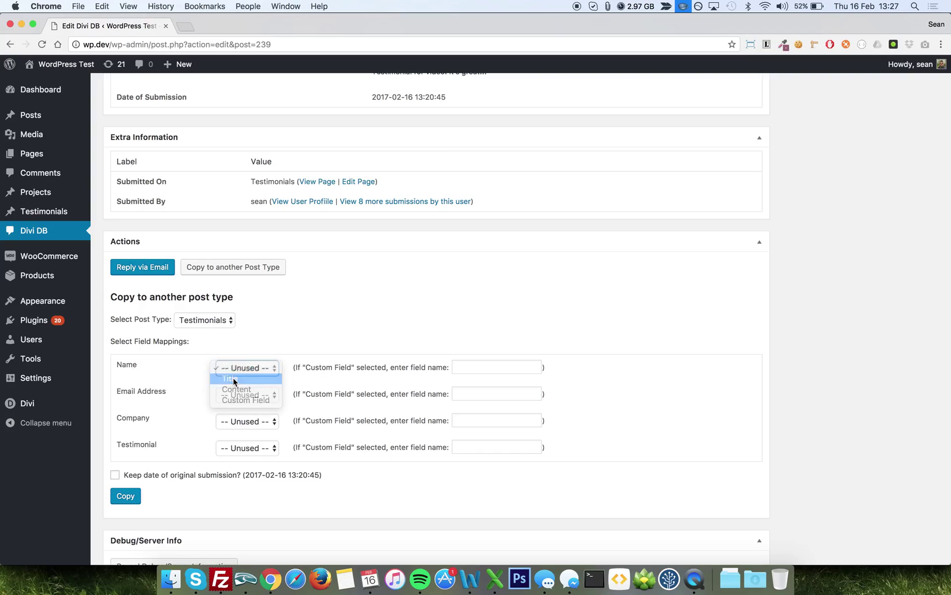
click(188, 363)
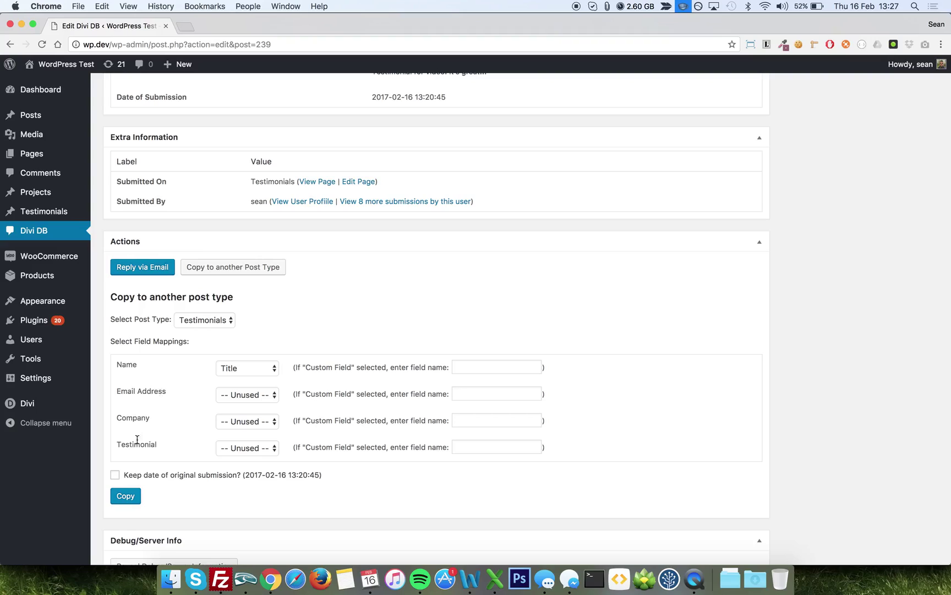
click(249, 448)
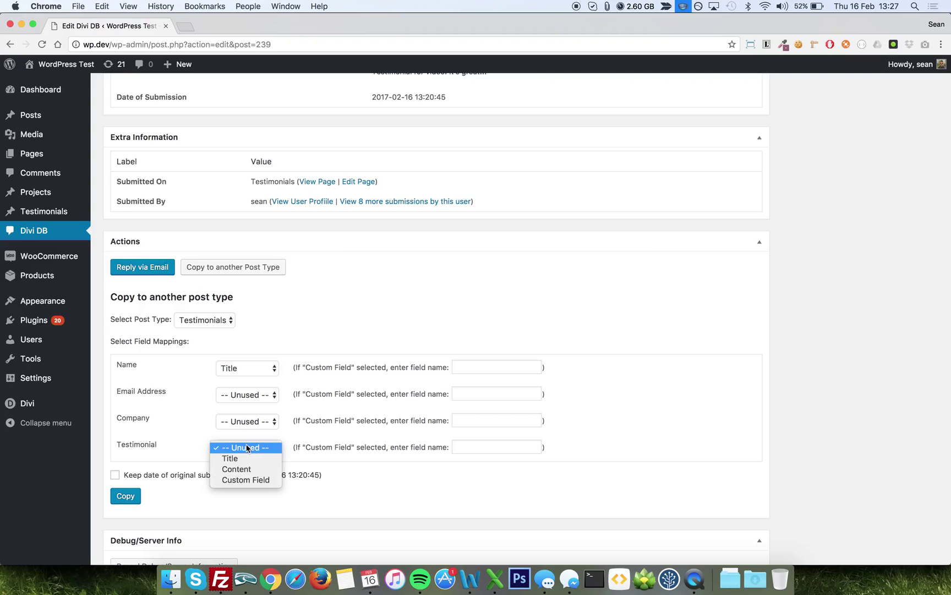
click(247, 469)
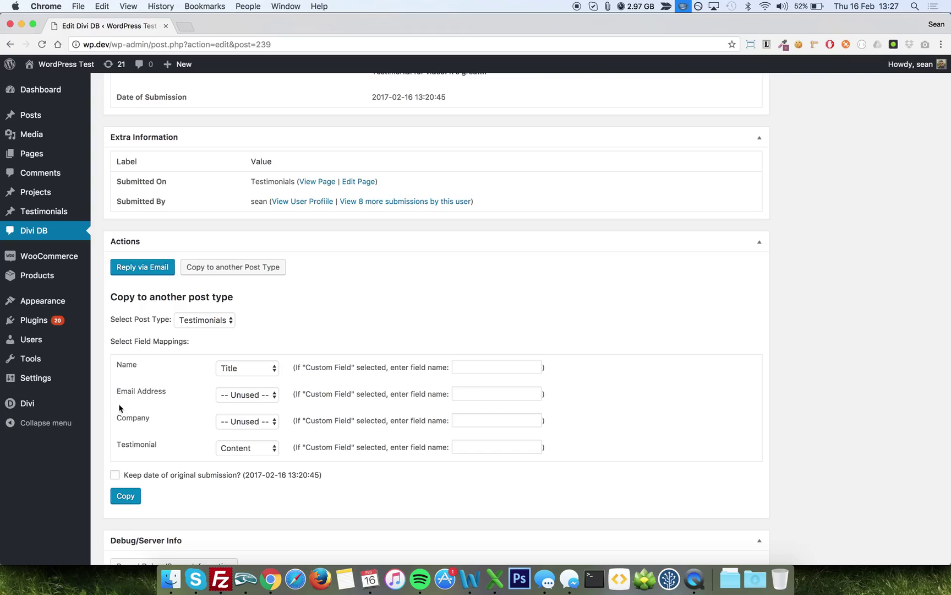
Map Email Address to custom field 'email' and Company to custom field 'company'
click(231, 394)
click(235, 427)
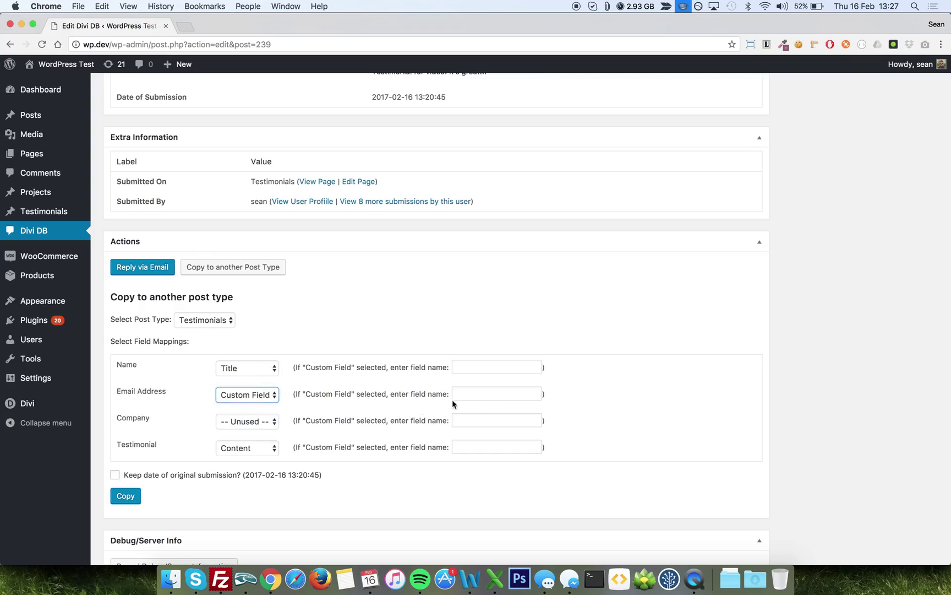
click(465, 393)
text(email)
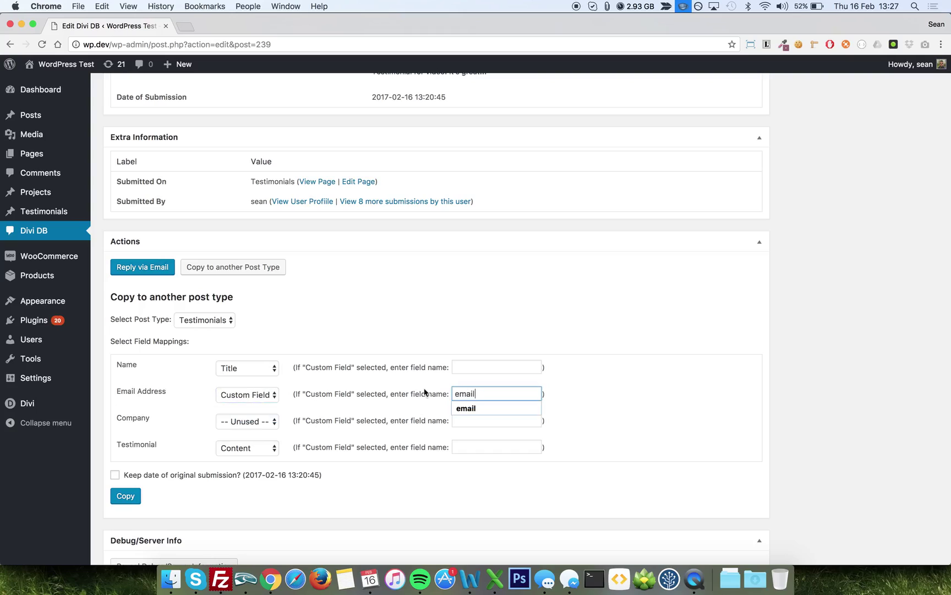
click(393, 387)
click(235, 419)
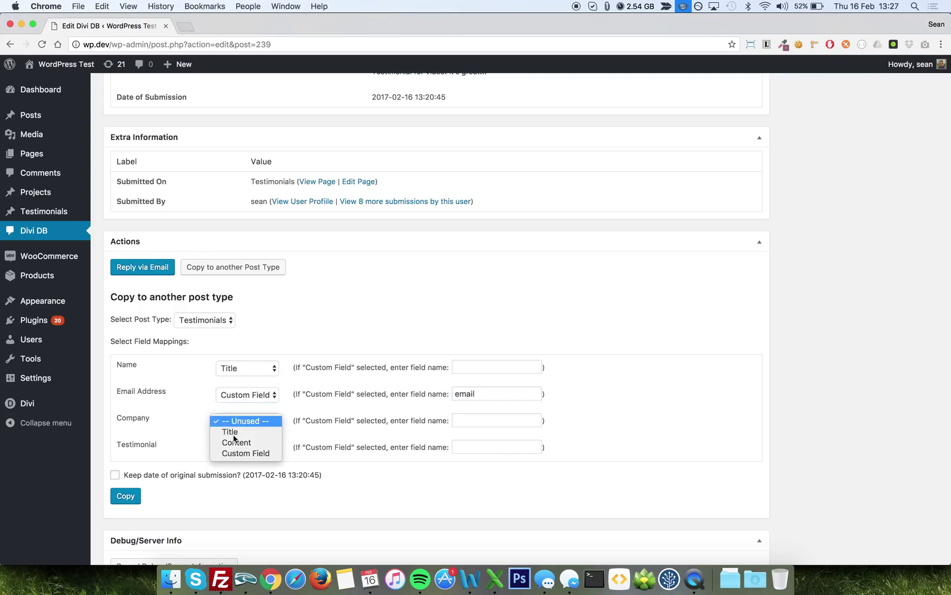
click(234, 453)
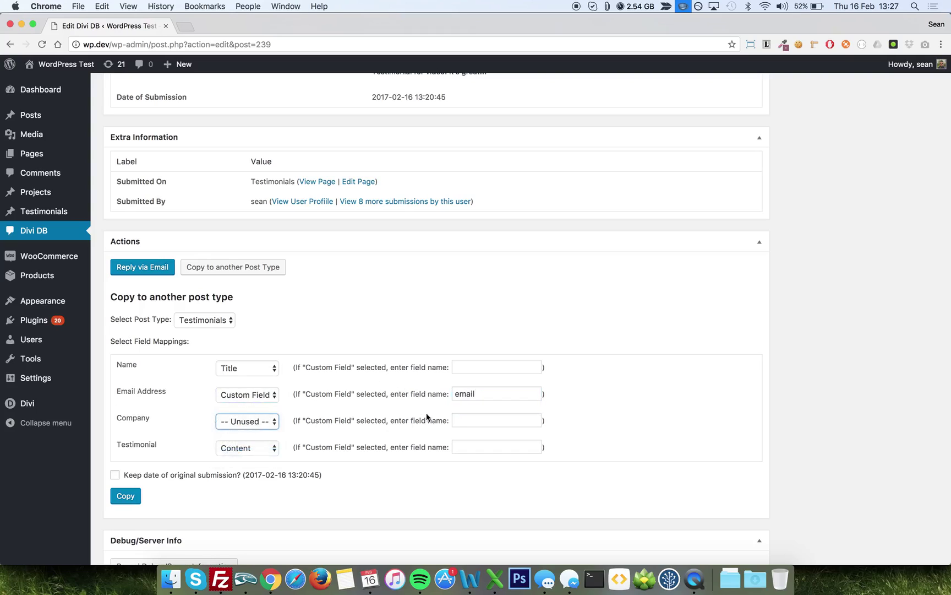
click(465, 420)
text(company)
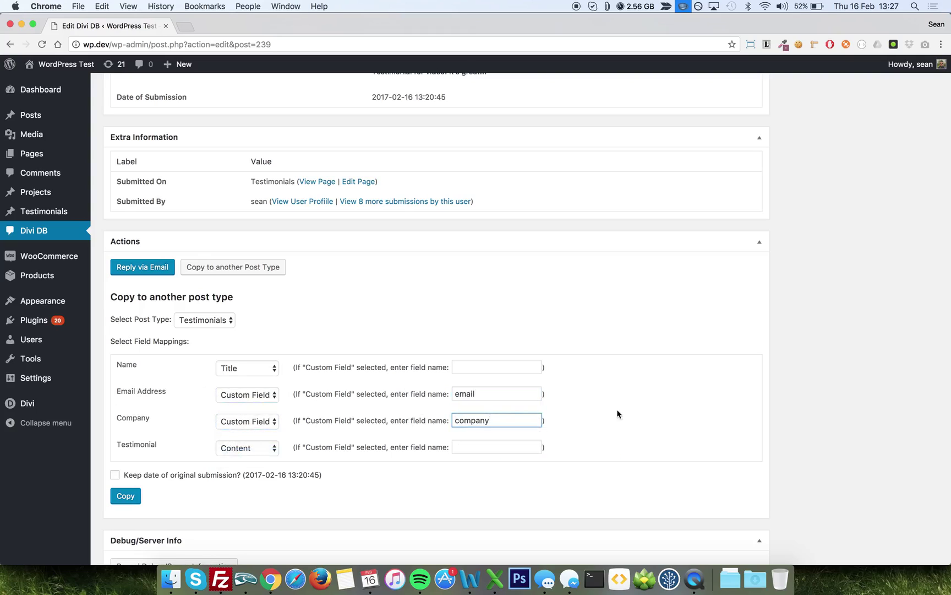
click(618, 414)
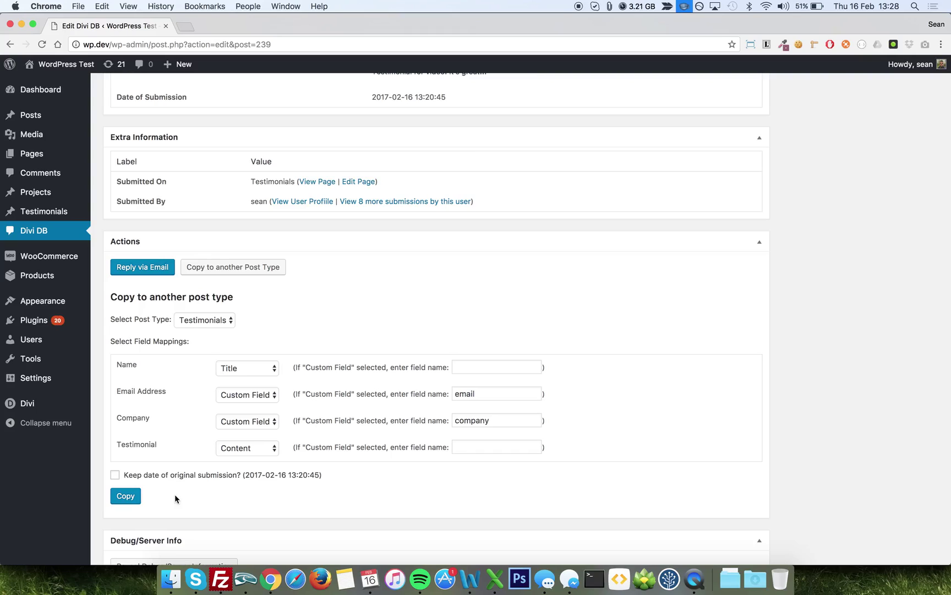
Keep the original submission date, copy it to Testimonials, and confirm Video Example in Clone History
click(152, 477)
click(128, 497)
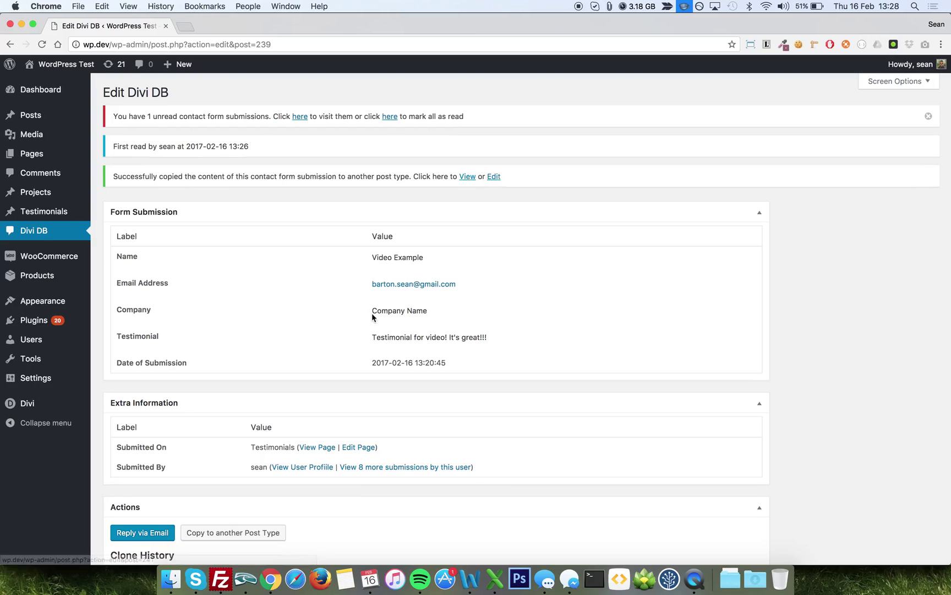
scroll(372, 313, down, 5)
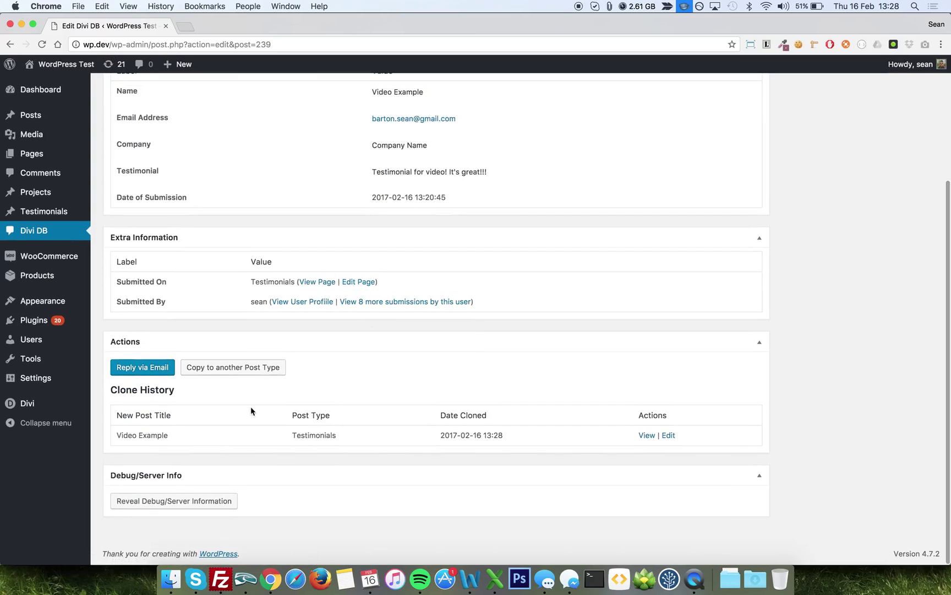
click(196, 367)
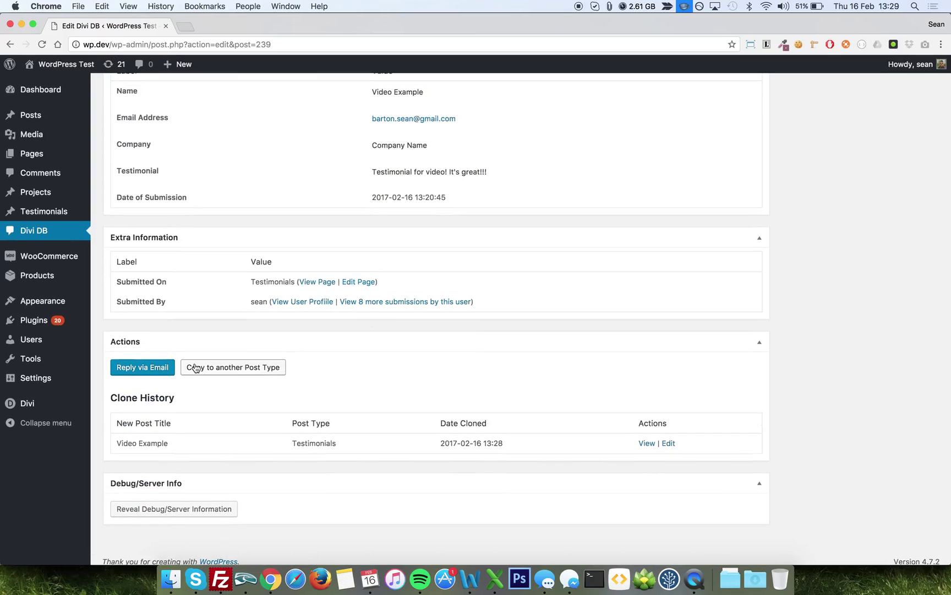
click(233, 368)
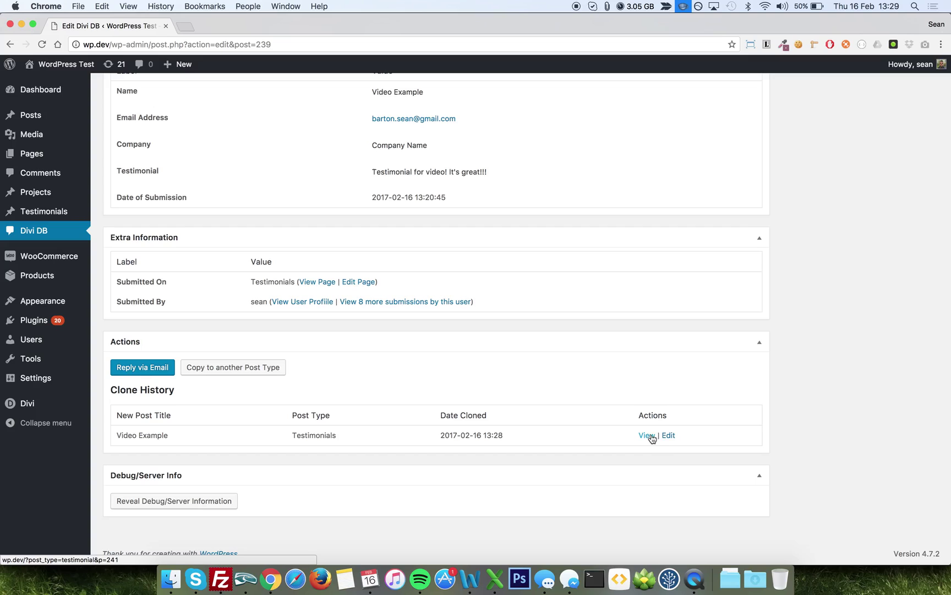
scroll(474, 402, up, 5)
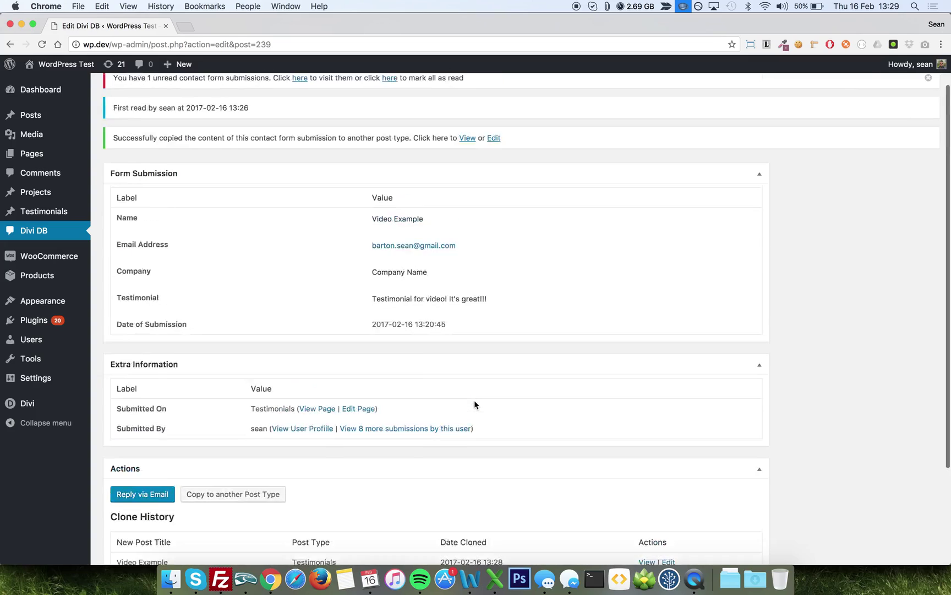
Open the Video Example draft from All Testimonials and publish it
click(49, 212)
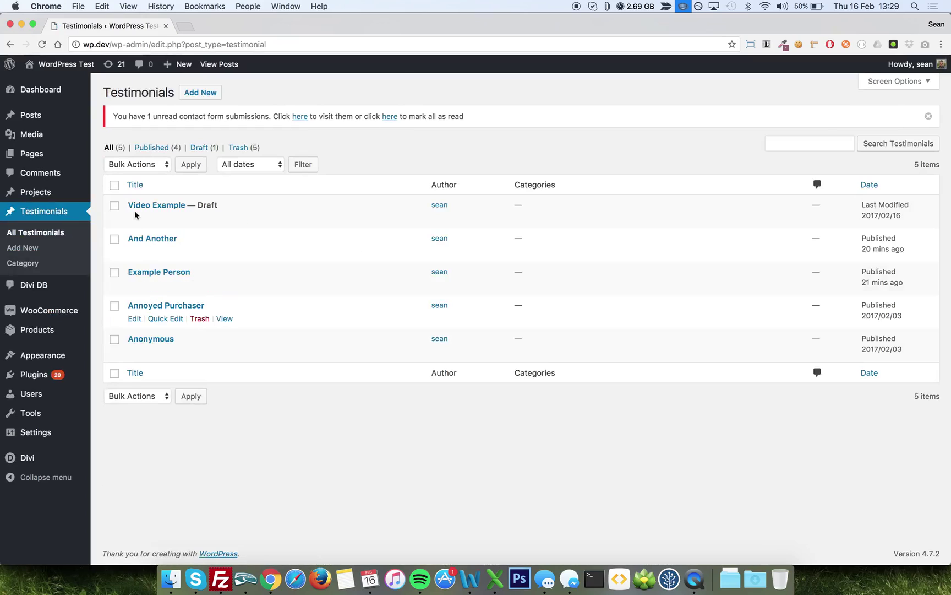
click(176, 207)
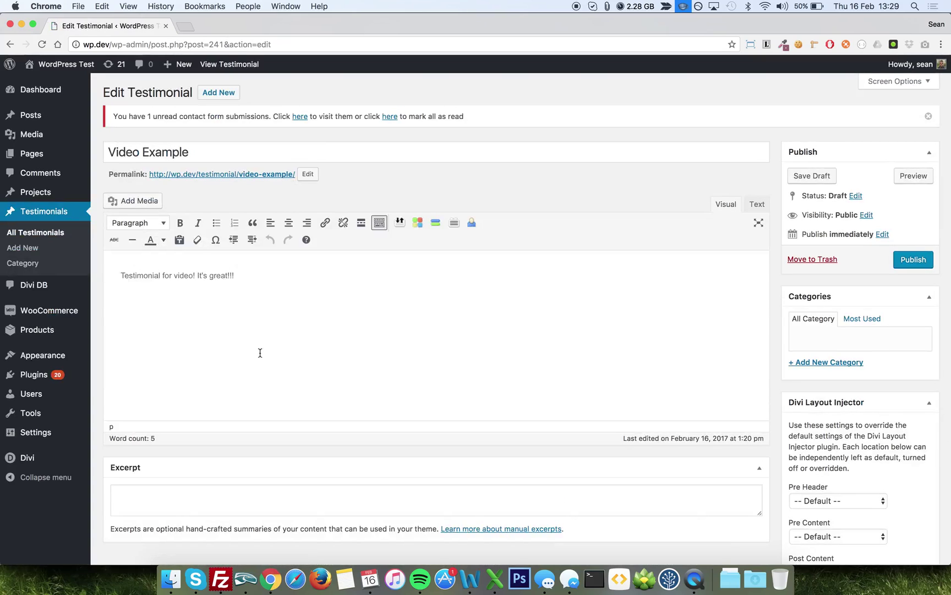
scroll(260, 353, down, 5)
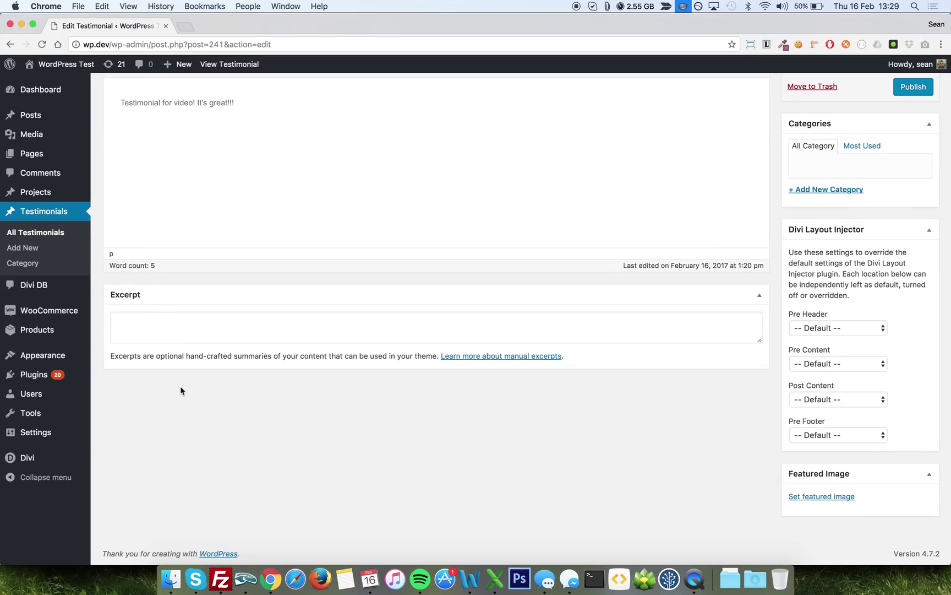
scroll(406, 375, up, 4)
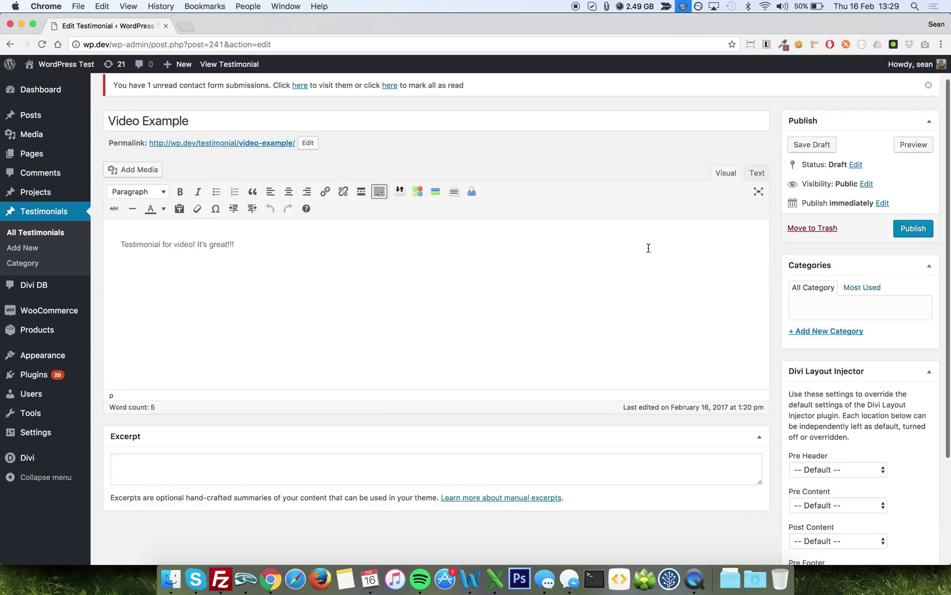
click(903, 234)
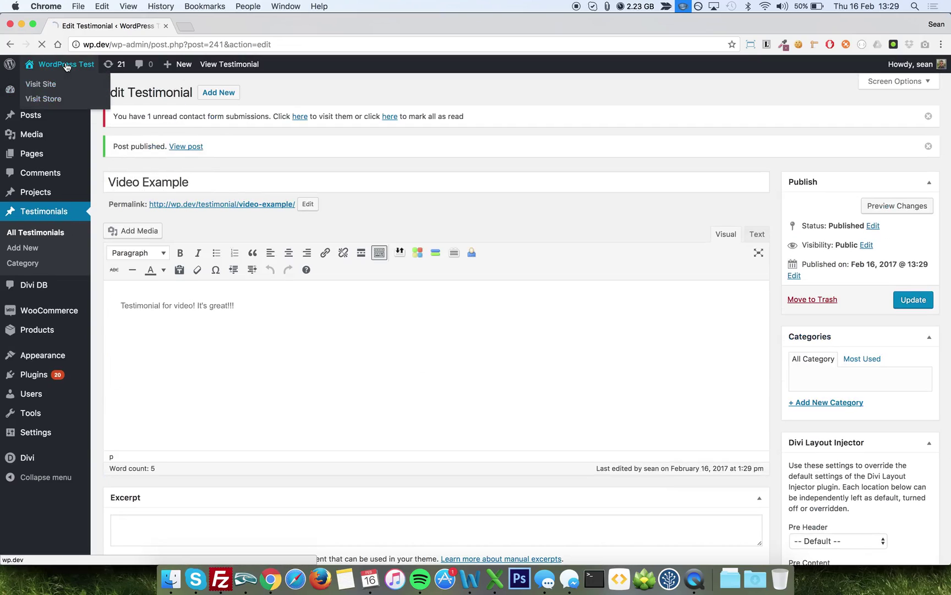
Visit the public Testimonials page and scroll to watch the carousel show Video Example
click(65, 64)
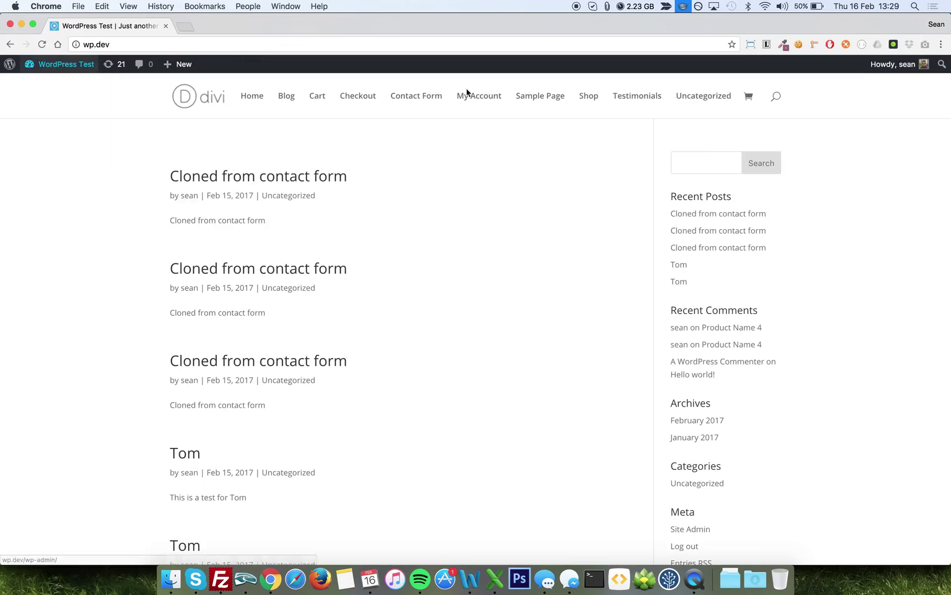
click(625, 99)
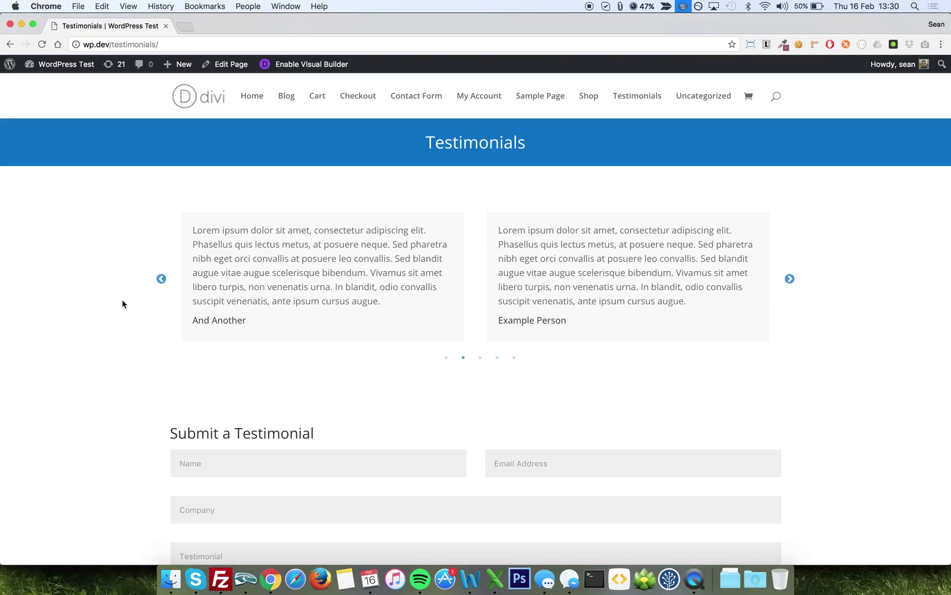
scroll(183, 451, down, 3)
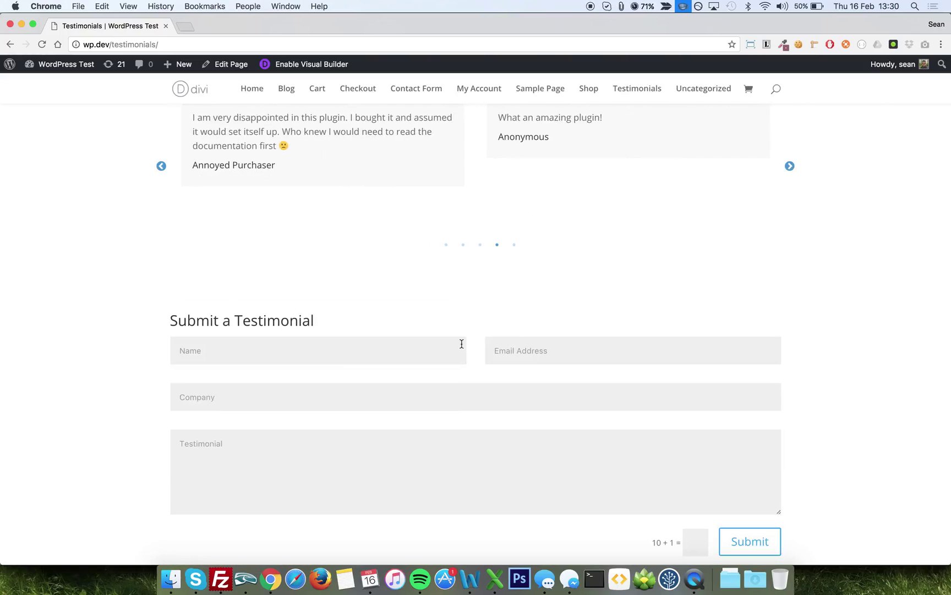
scroll(369, 378, up, 3)
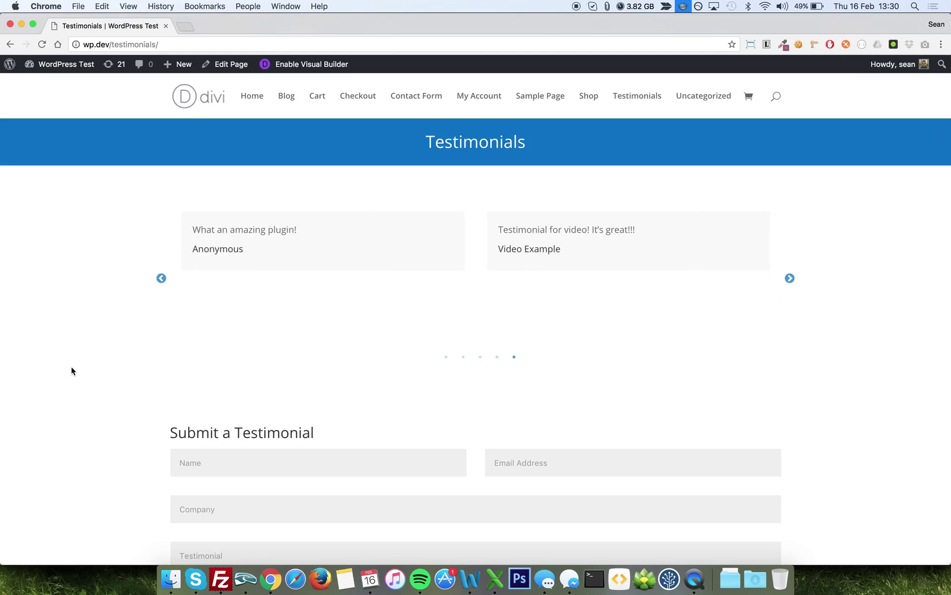
scroll(71, 371, down, 2)
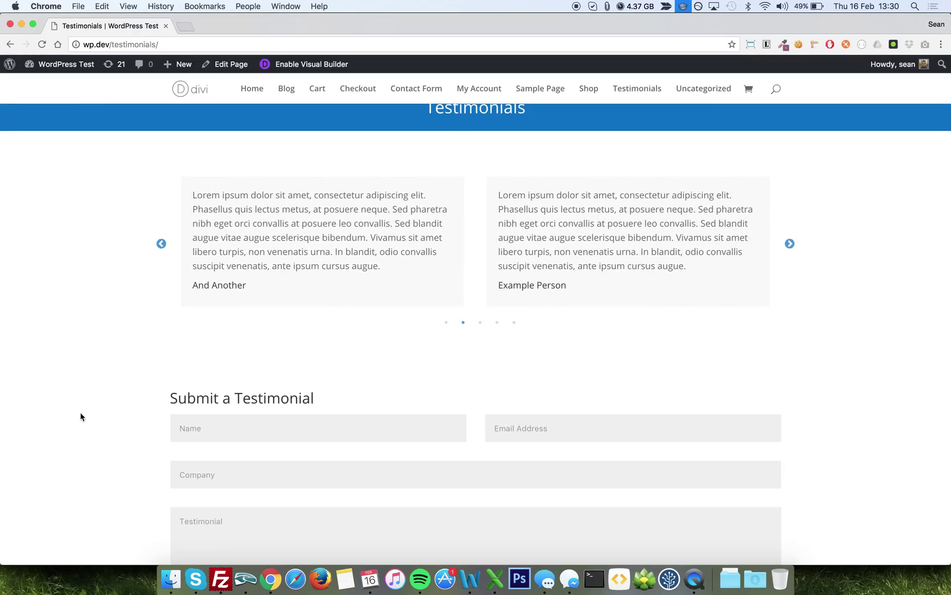
scroll(134, 354, down, 3)
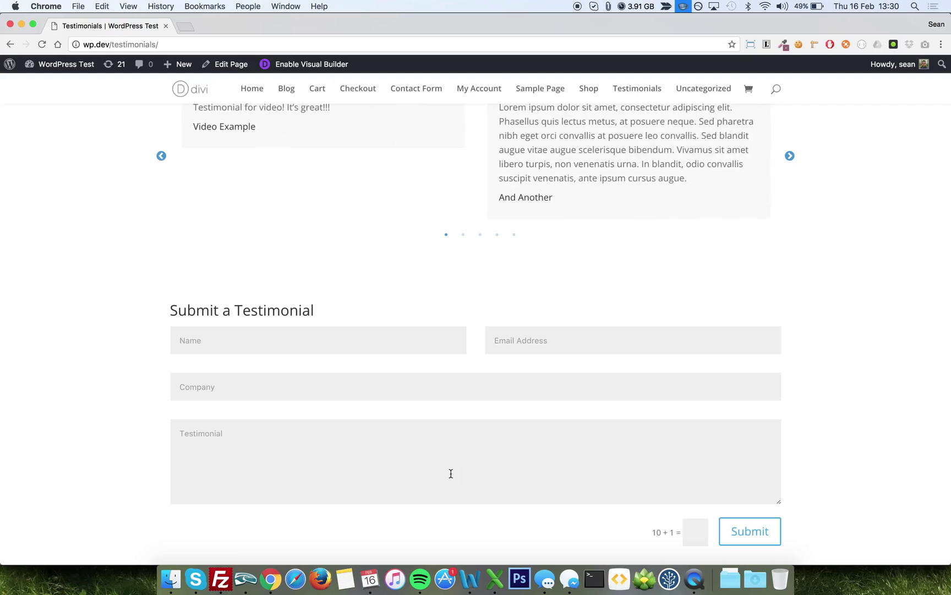
scroll(451, 473, up, 3)
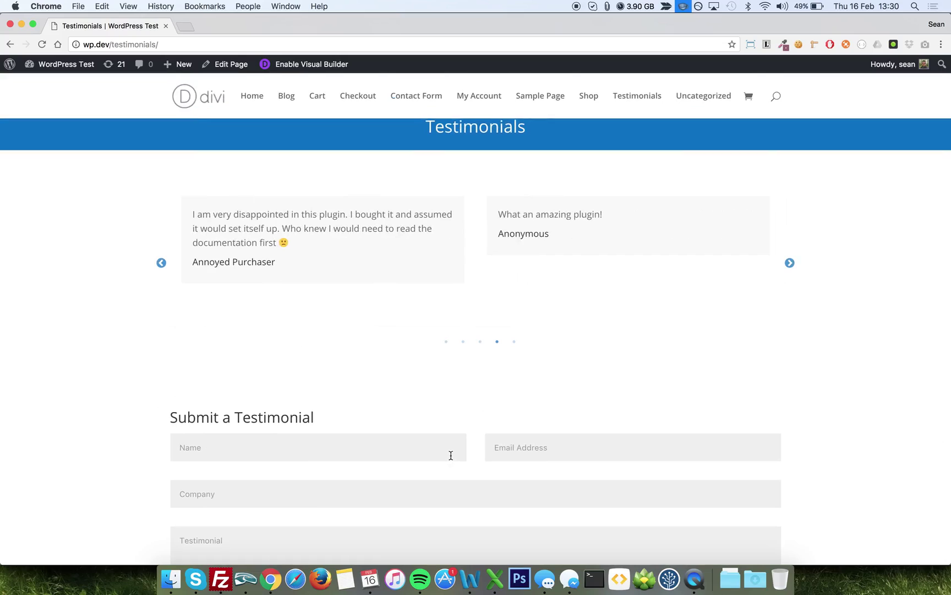
From the Dashboard, mark all contact form submissions read using the unread notice's second link
click(44, 82)
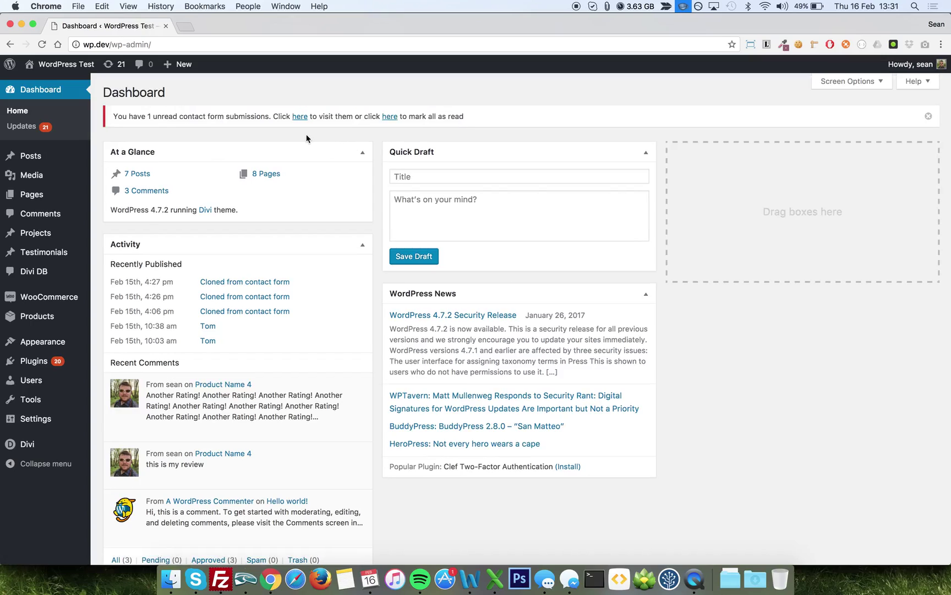
click(383, 119)
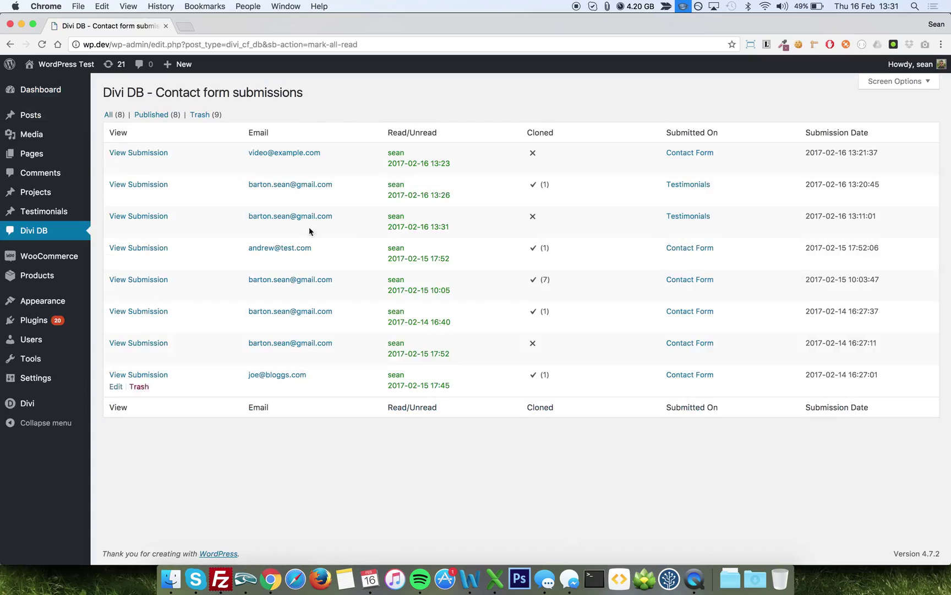